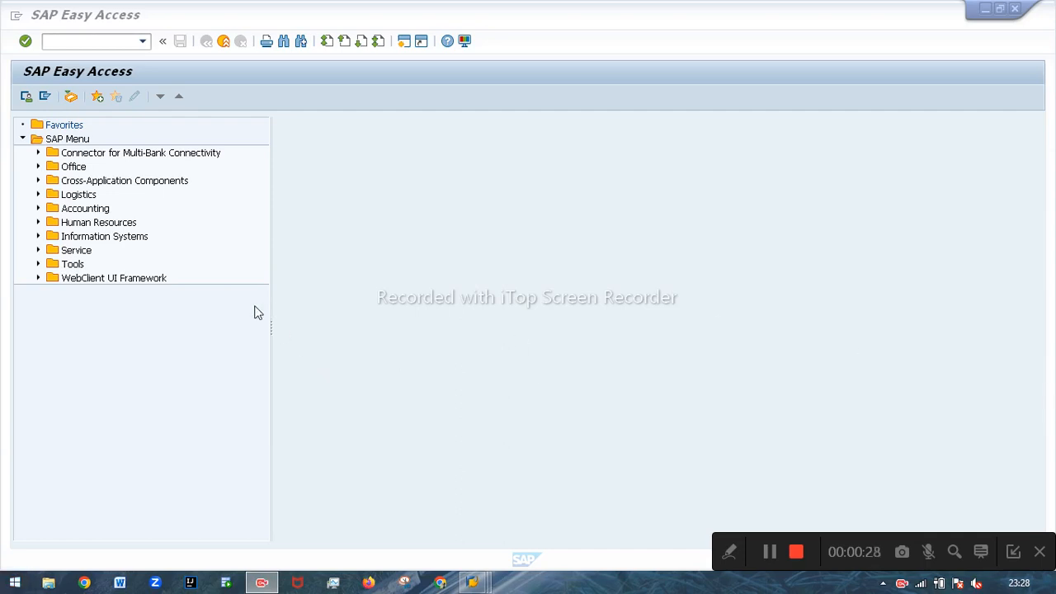
Step: Open the BAPI Explorer with transaction code bapi
click(74, 44)
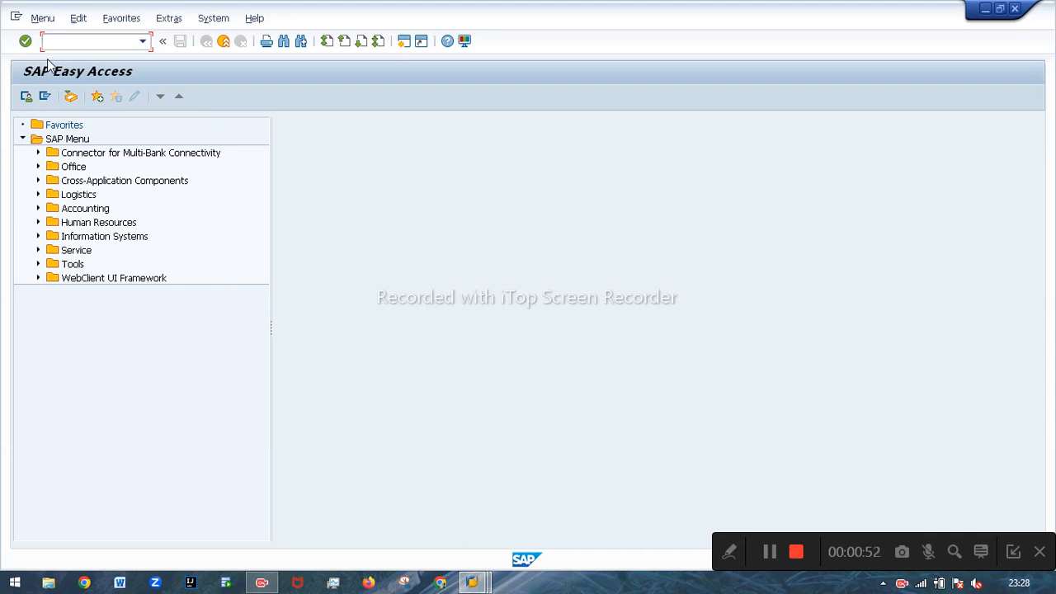
text(bapi)
key(Return)
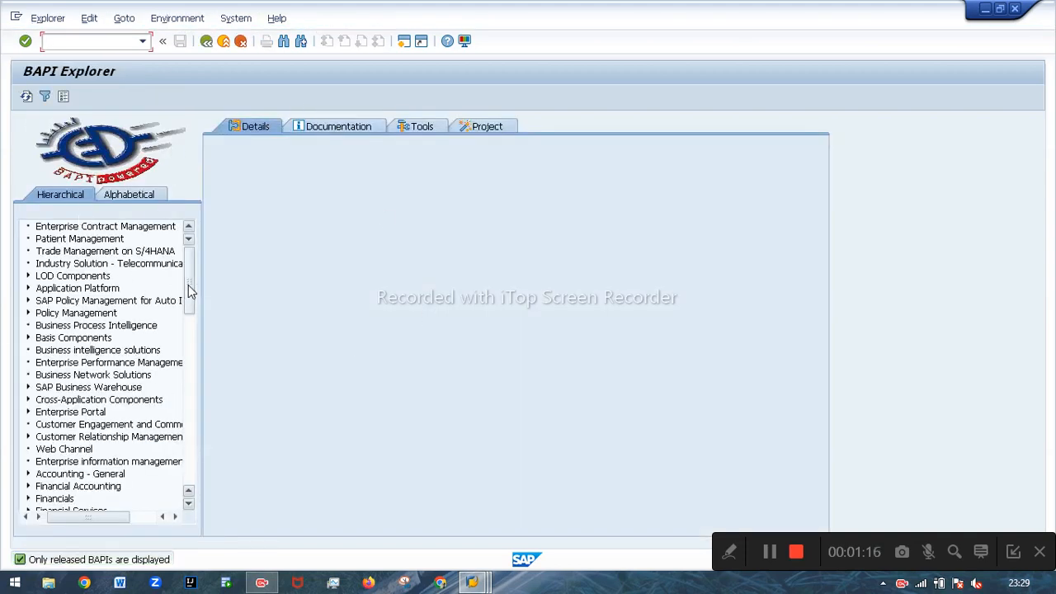
Step: Open the details of the PurchaseOrder object's Change method under Materials Management, Purchasing
drag(188, 285, 184, 305)
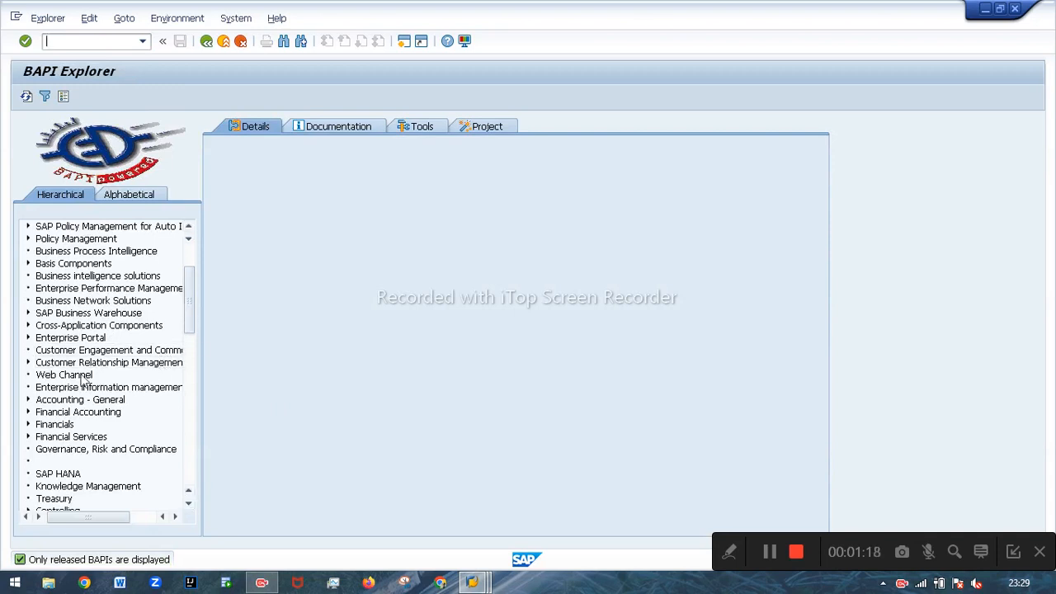
drag(188, 324, 183, 352)
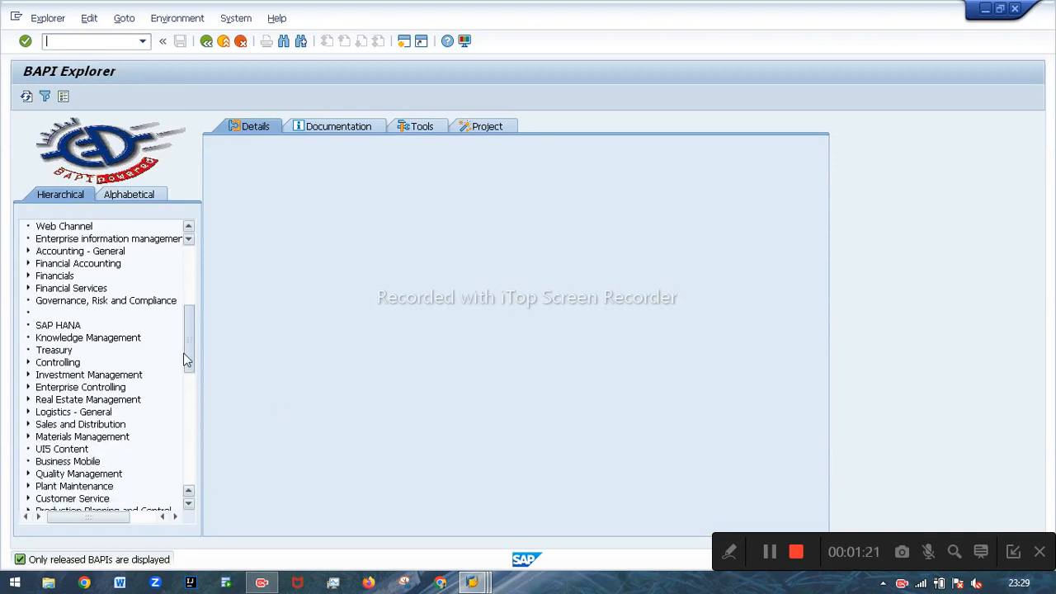
click(28, 436)
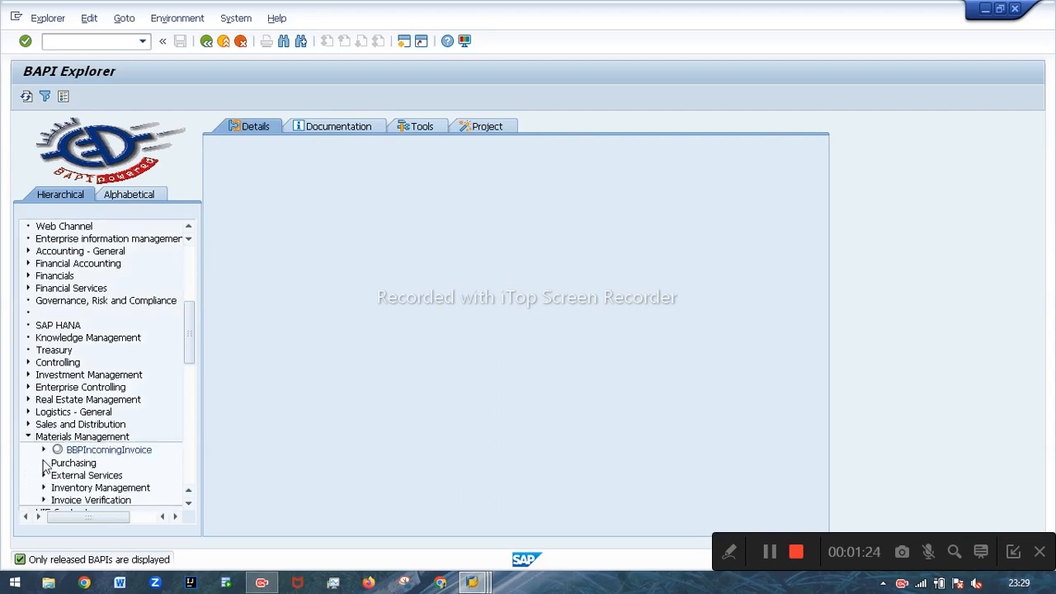
click(44, 463)
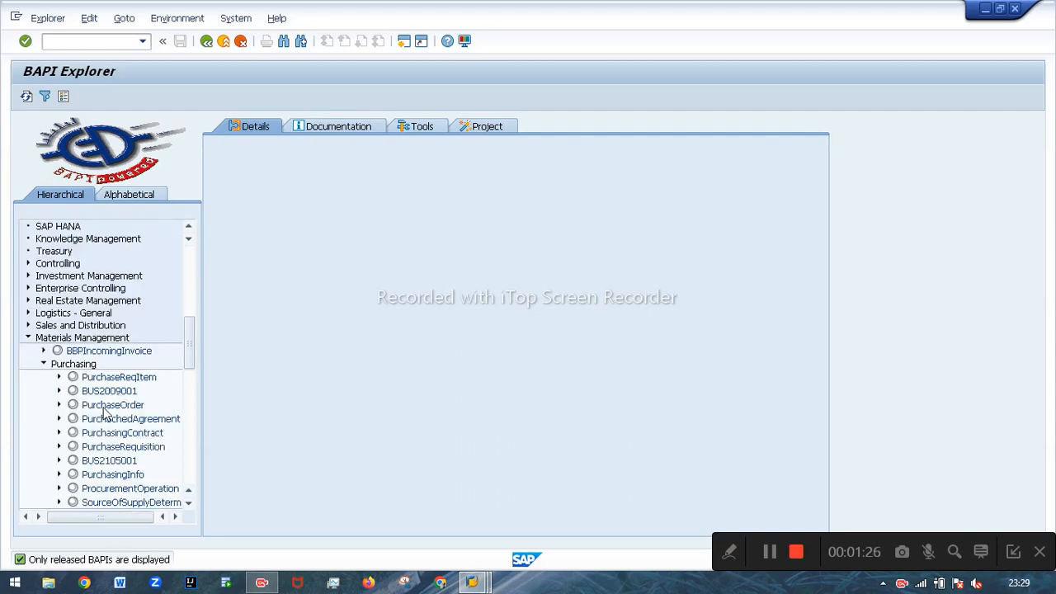
click(58, 404)
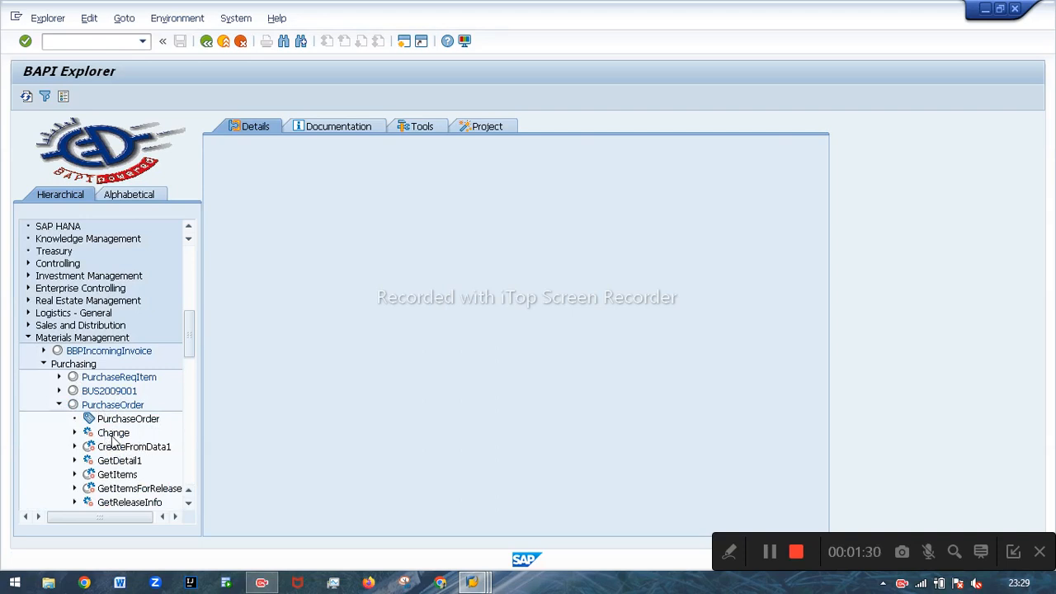
click(114, 433)
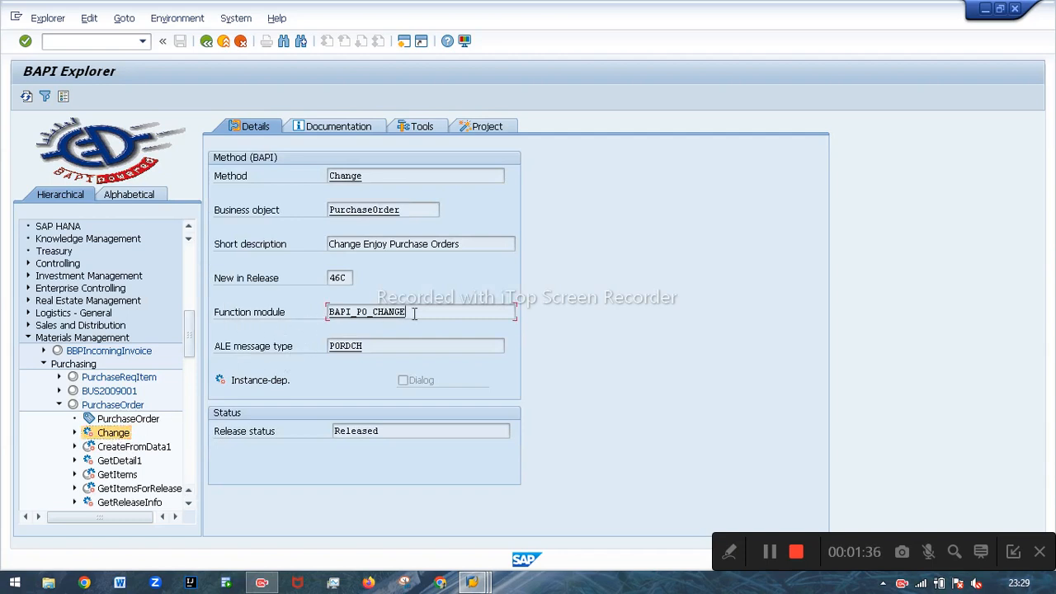
Step: Open the Change method's documentation and copy the function module name BAPI_PO_CHANGE
drag(412, 314, 279, 330)
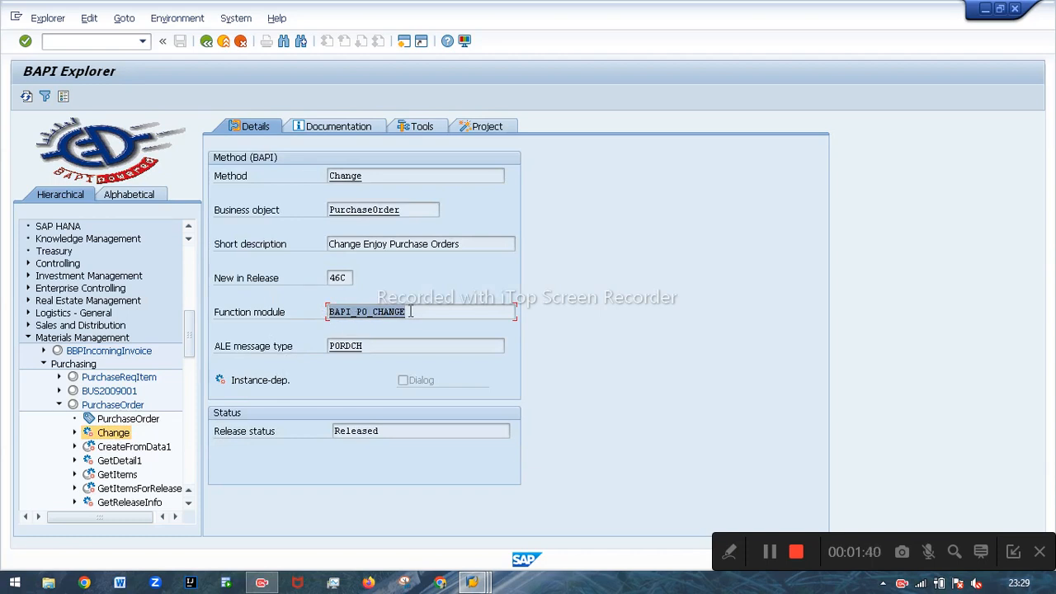
click(333, 128)
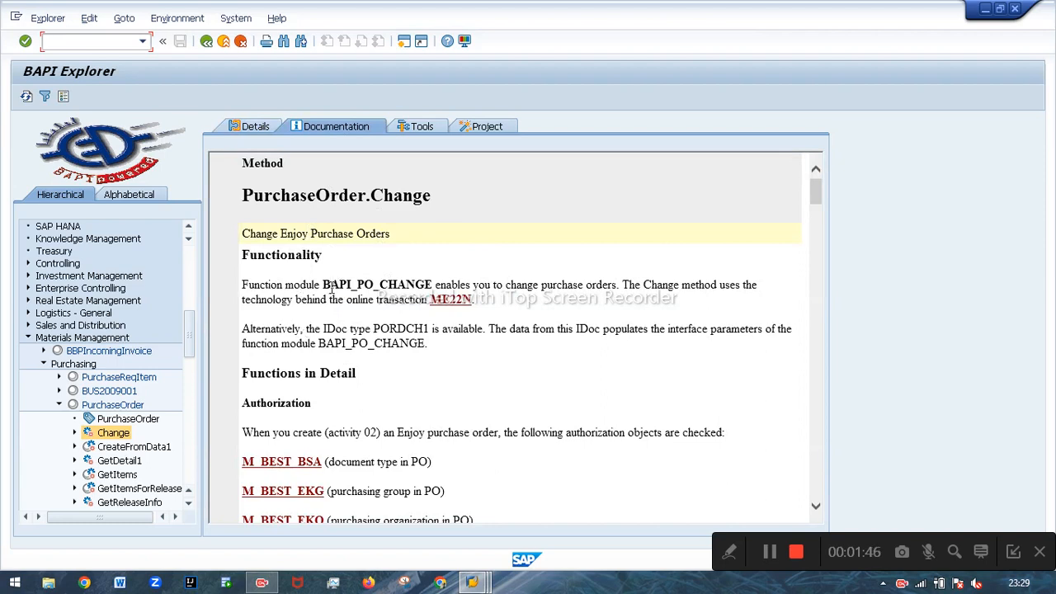
drag(329, 283, 408, 280)
key(ctrl+c)
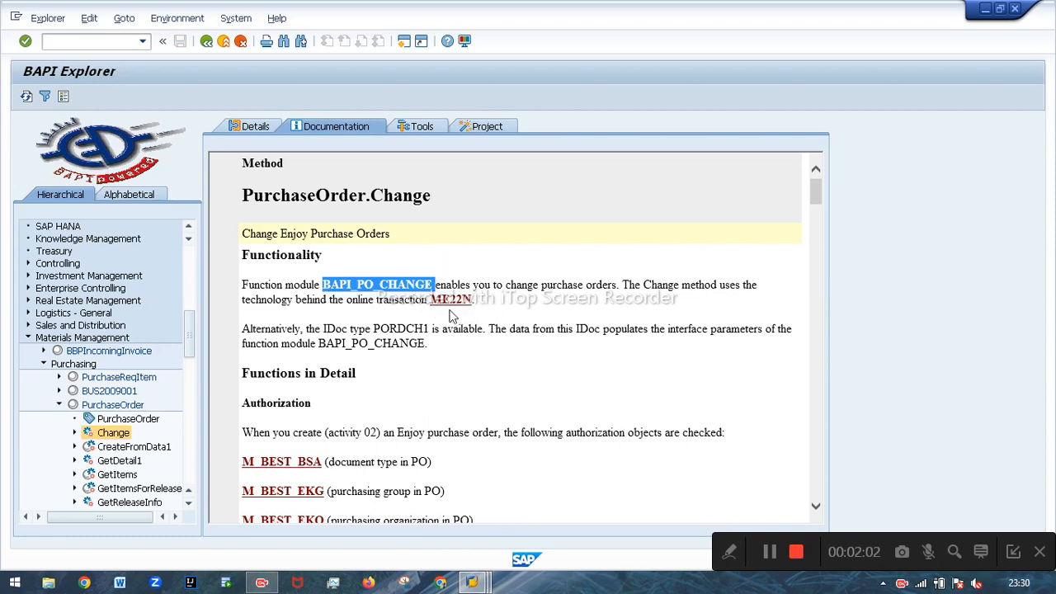
Step: Switch to the SAP Easy Access session and open the purchase order display with transaction code me23n
click(475, 582)
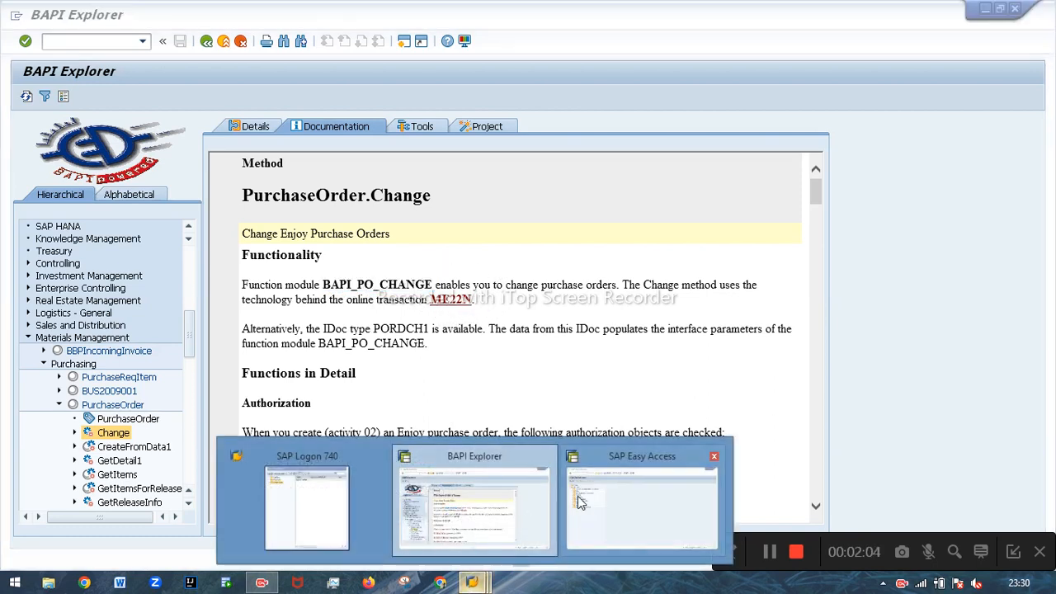
click(642, 503)
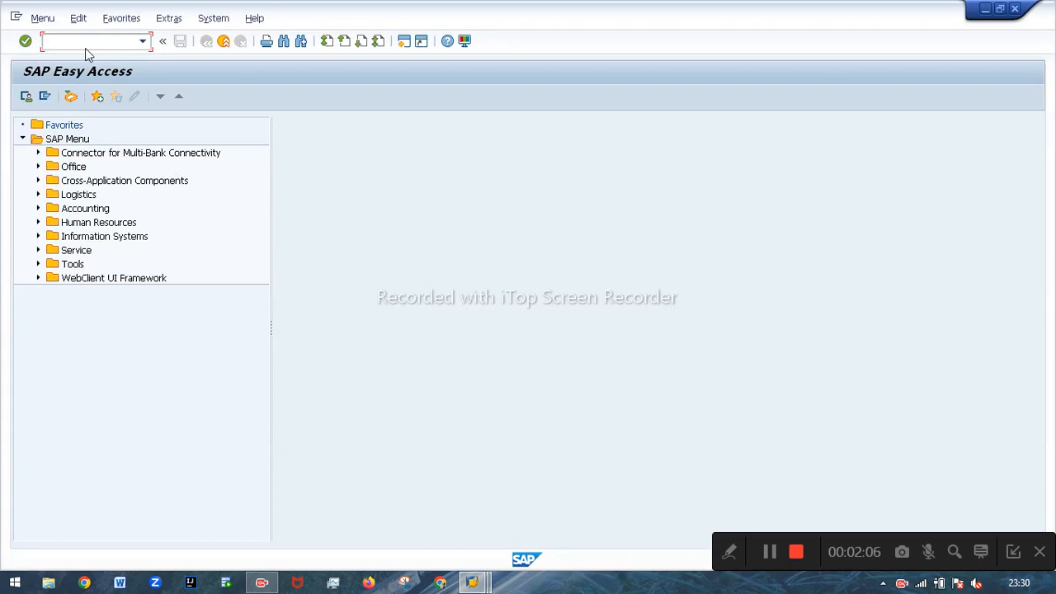
text(me23n)
key(Return)
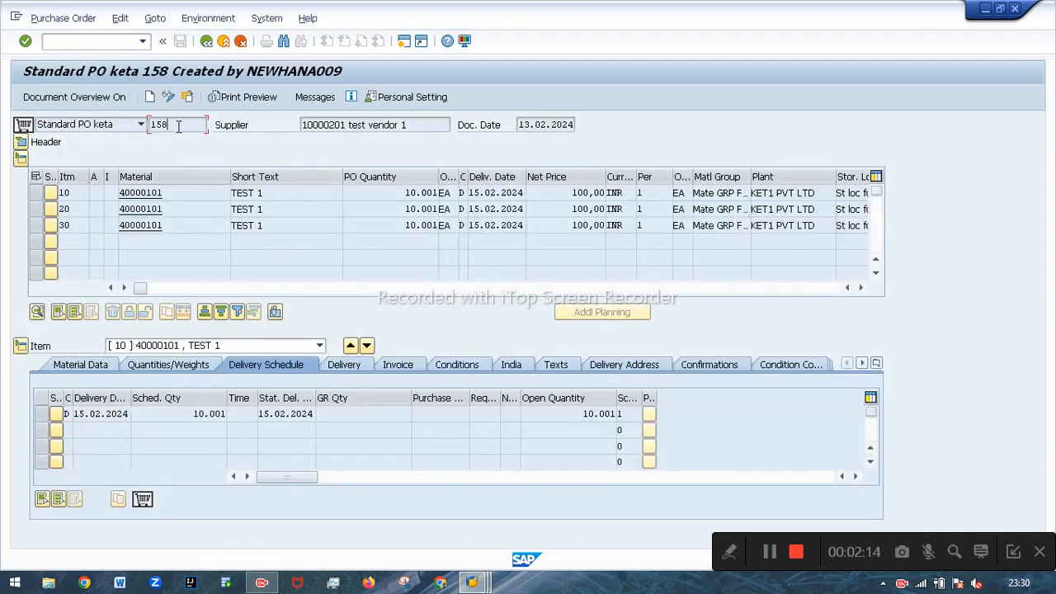
Step: Examine the purchase order's number and its line items 10, 20 and 30
double_click(150, 124)
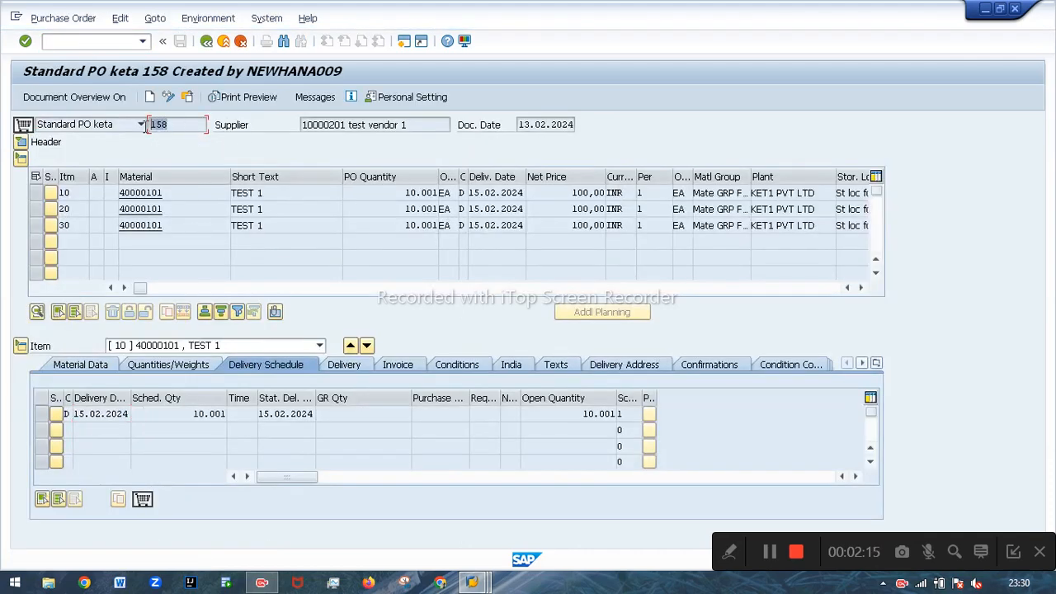
drag(37, 195, 37, 225)
click(37, 194)
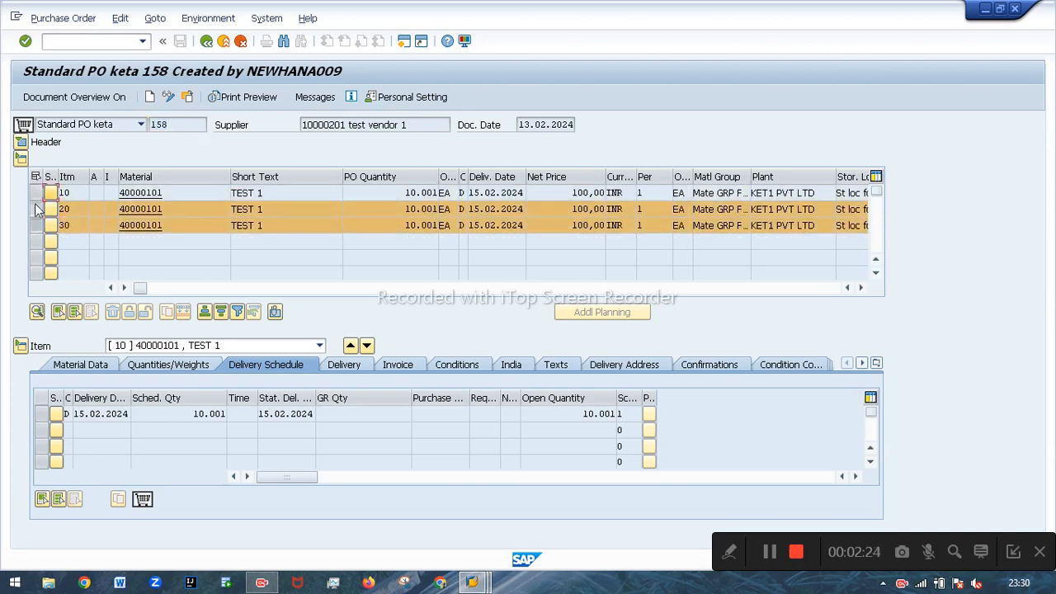
click(37, 211)
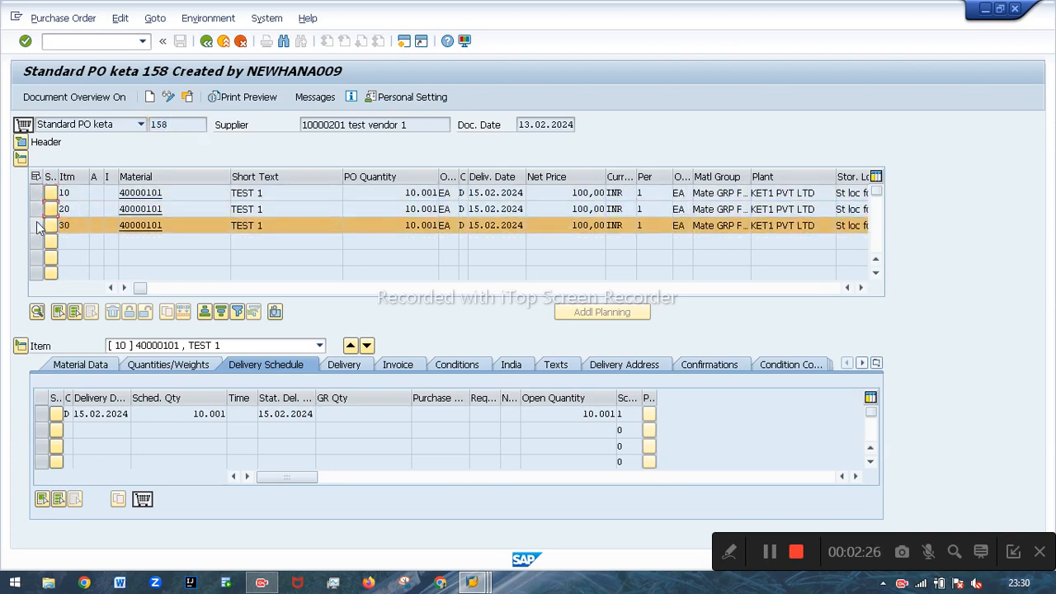
click(37, 226)
Step: Return to the BAPI Explorer session, leave it, and open the Function Builder with transaction code se37
click(476, 582)
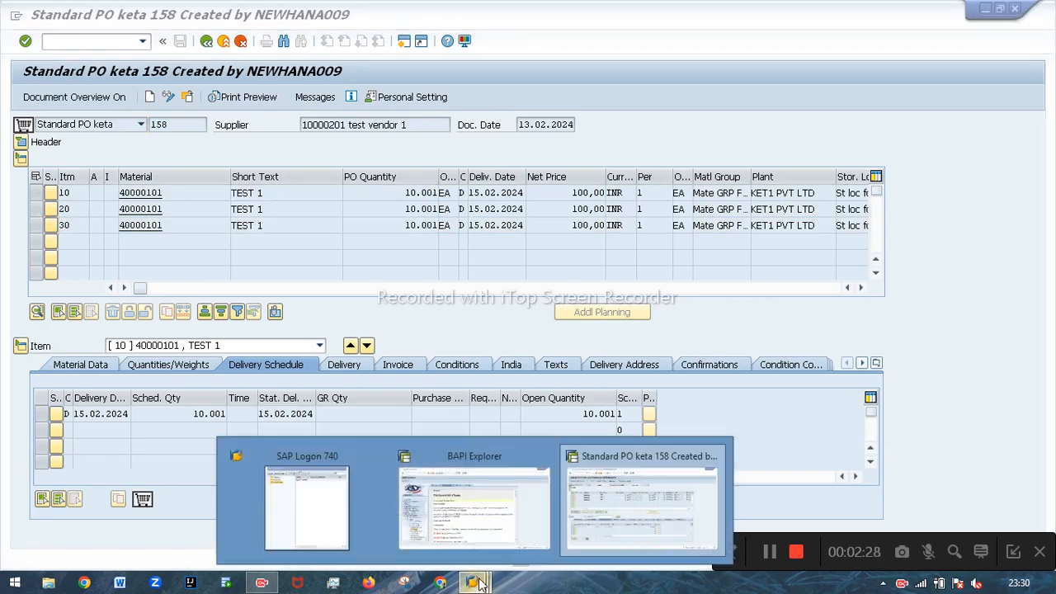
click(474, 503)
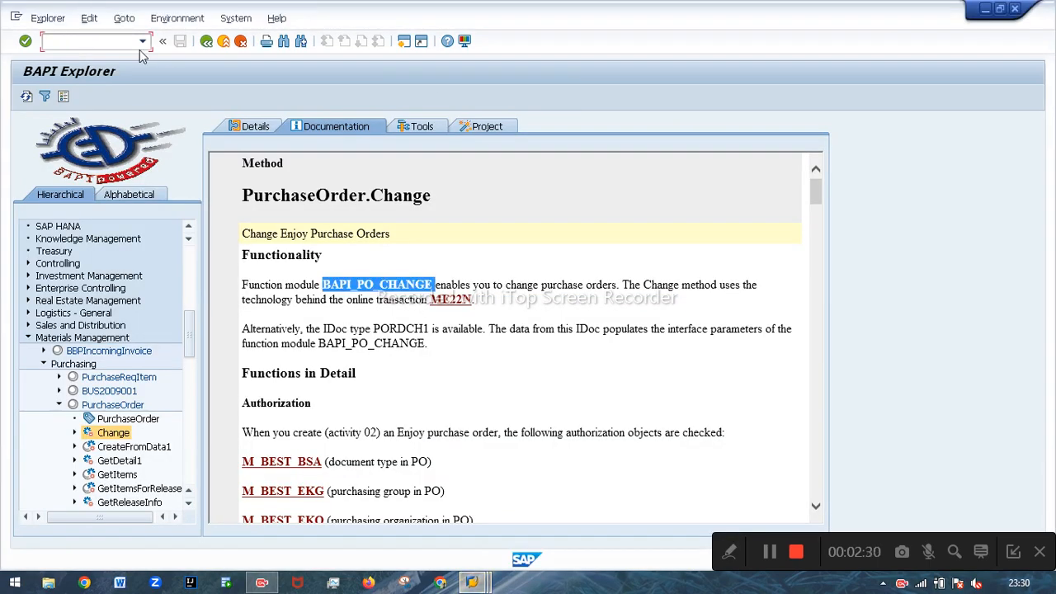
click(206, 40)
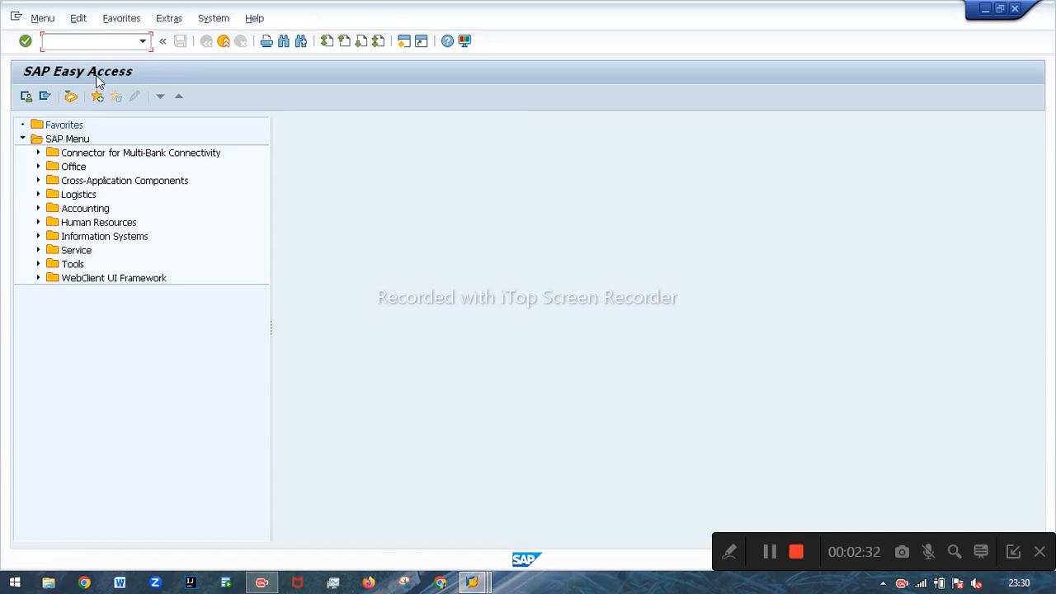
text(se37)
key(Return)
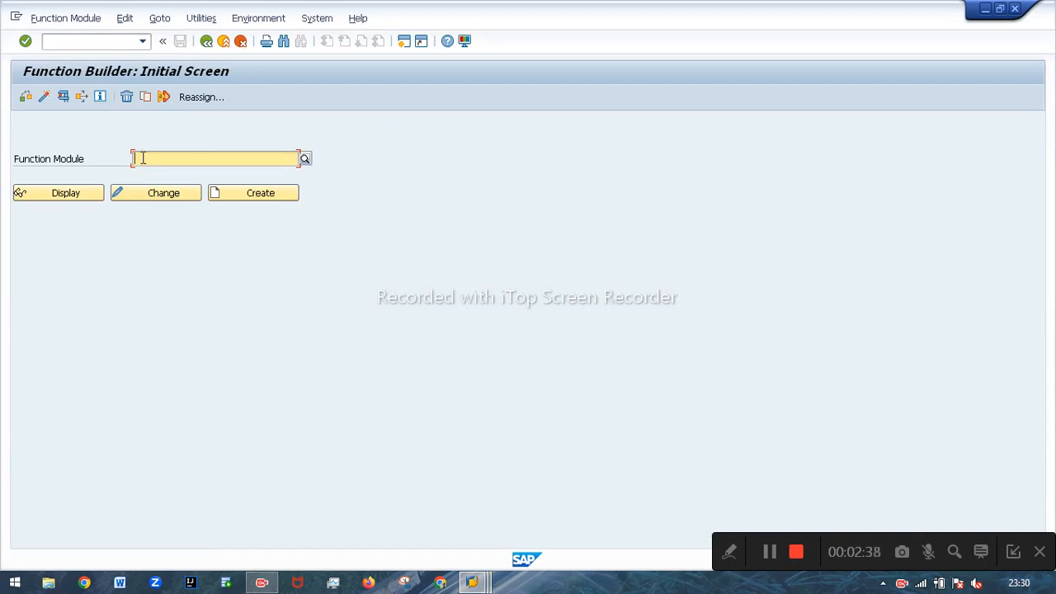
Step: Start the test of function module BAPI_PO_CHANGE and enter the purchase order number in the PURCHASEORDER import parameter
key(ctrl+v)
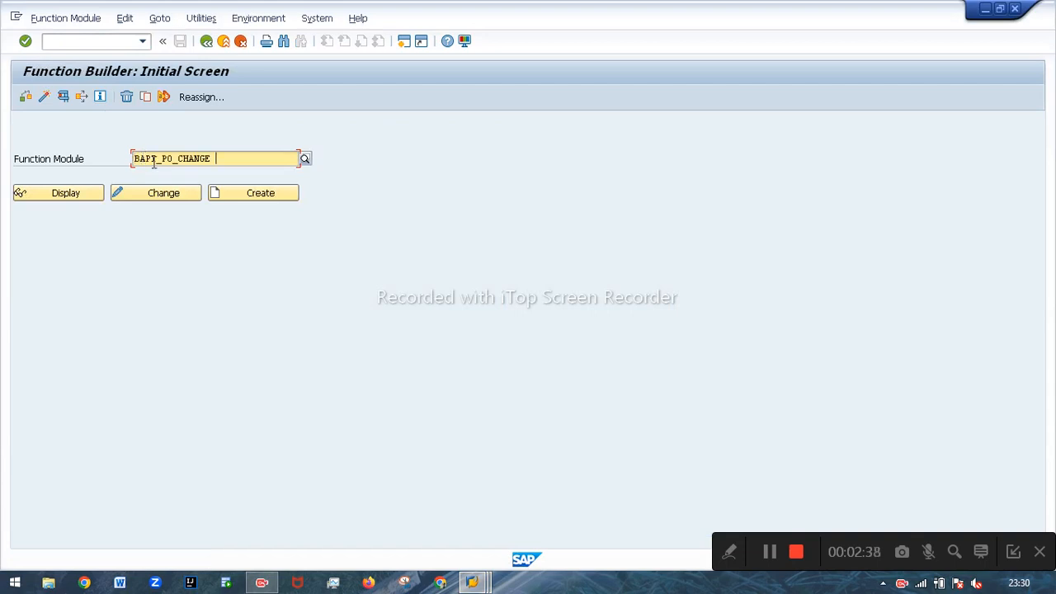
click(64, 97)
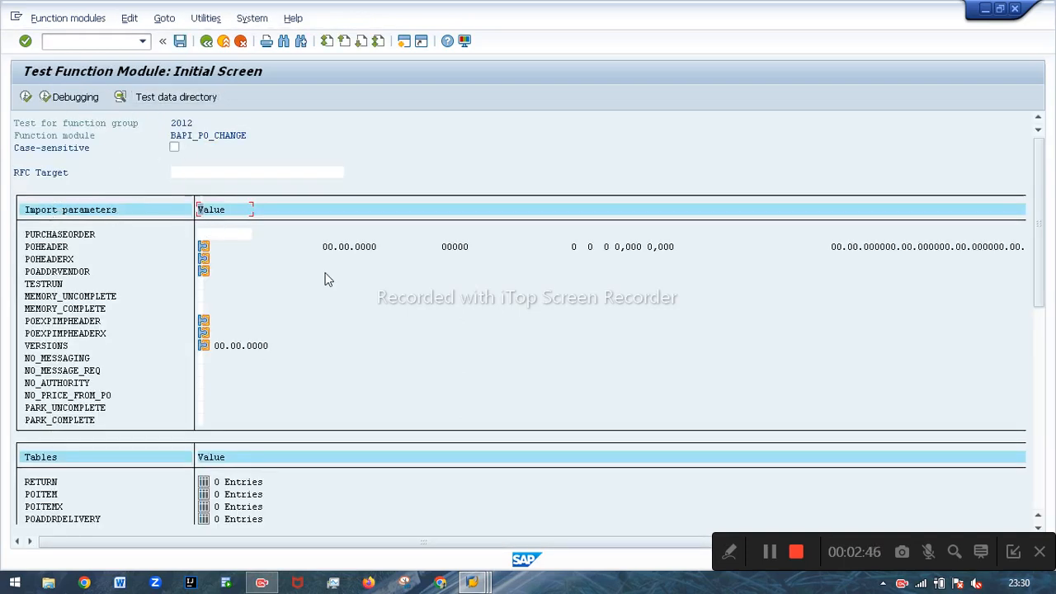
click(224, 233)
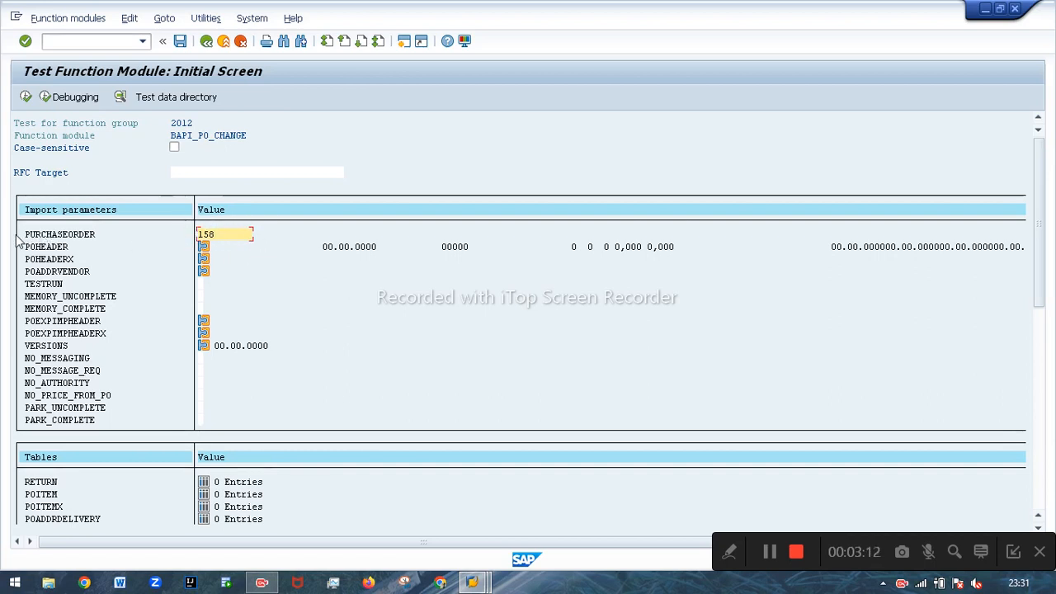
Step: In the POHEADER structure, enter the purchase order number in PO_NUMBER, set DELETE_IND to X, and return to the test screen
click(203, 246)
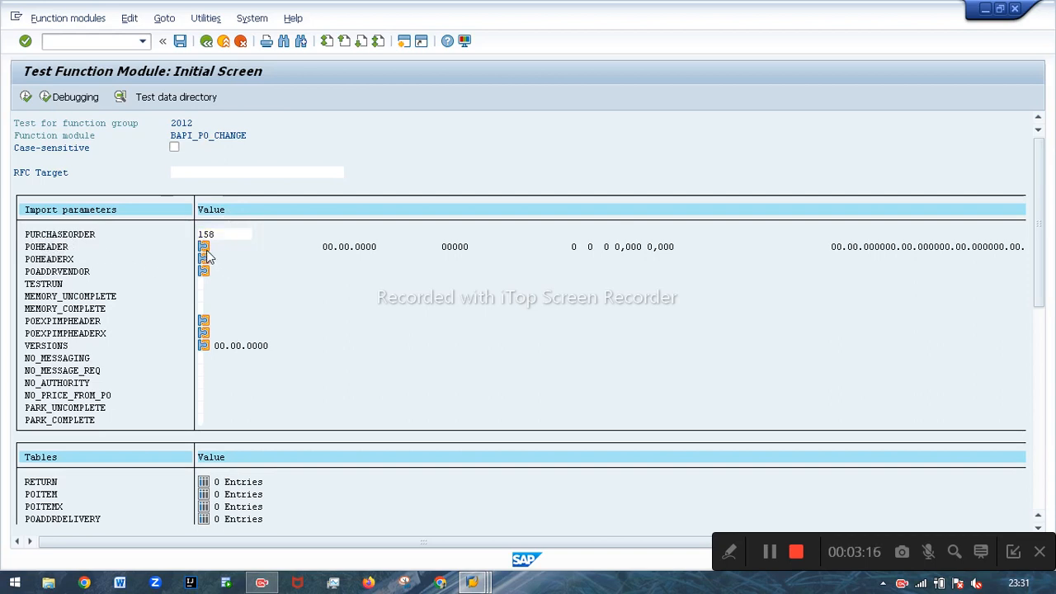
click(45, 97)
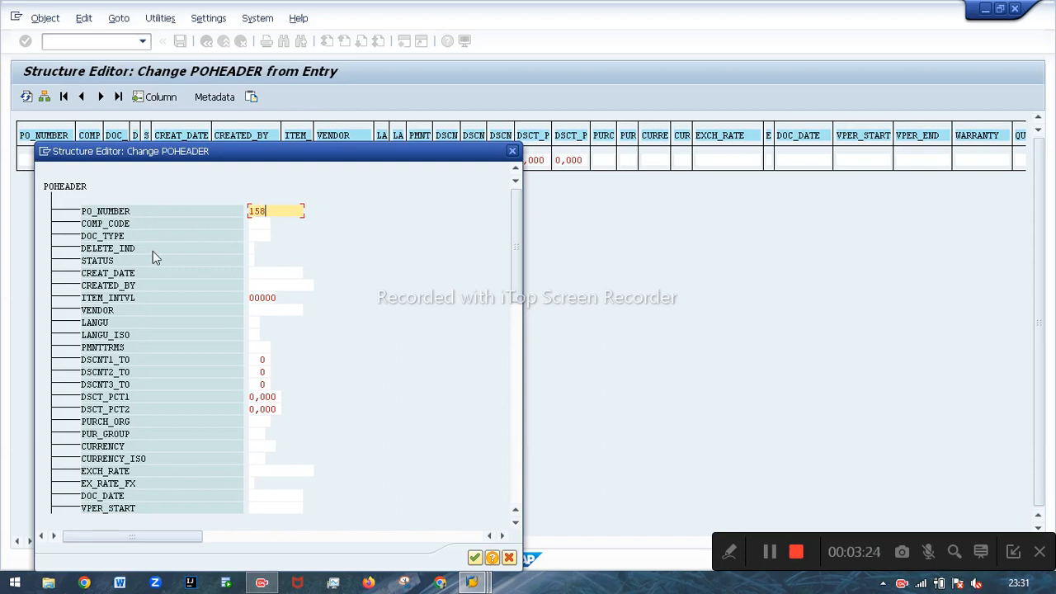
click(252, 248)
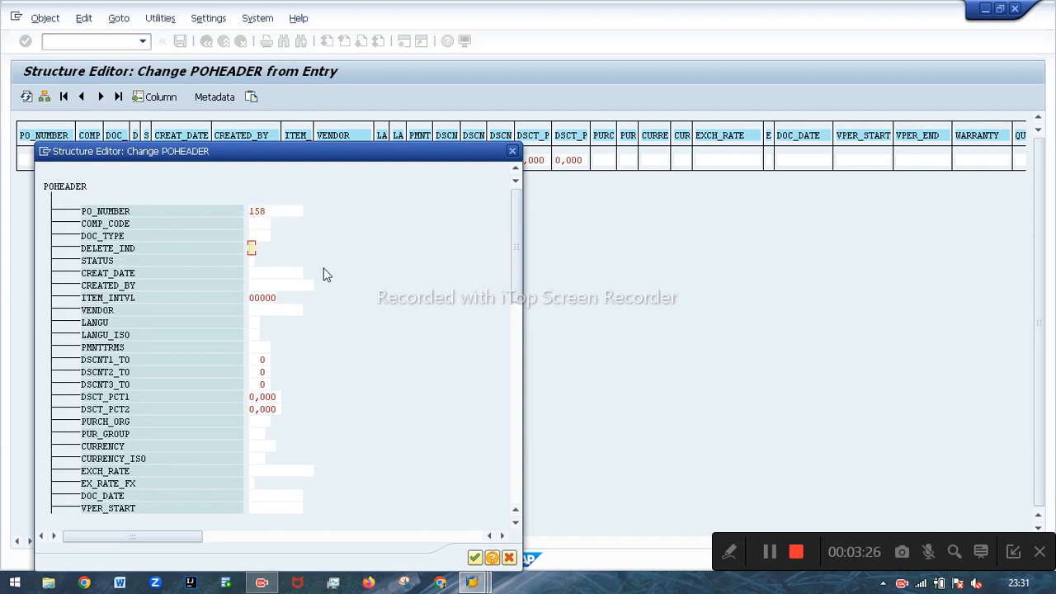
text(X)
click(475, 558)
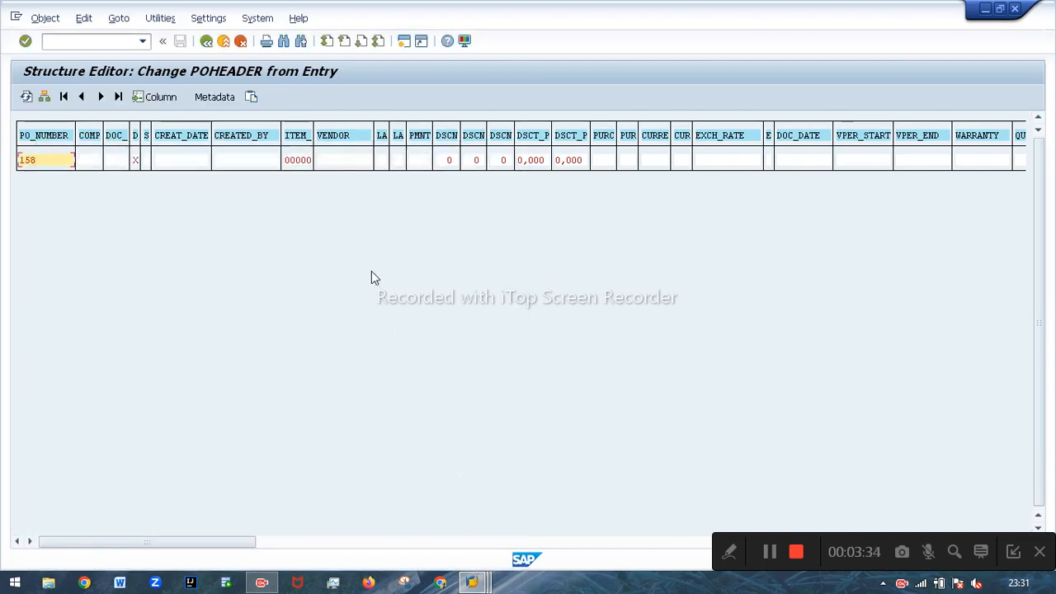
click(206, 41)
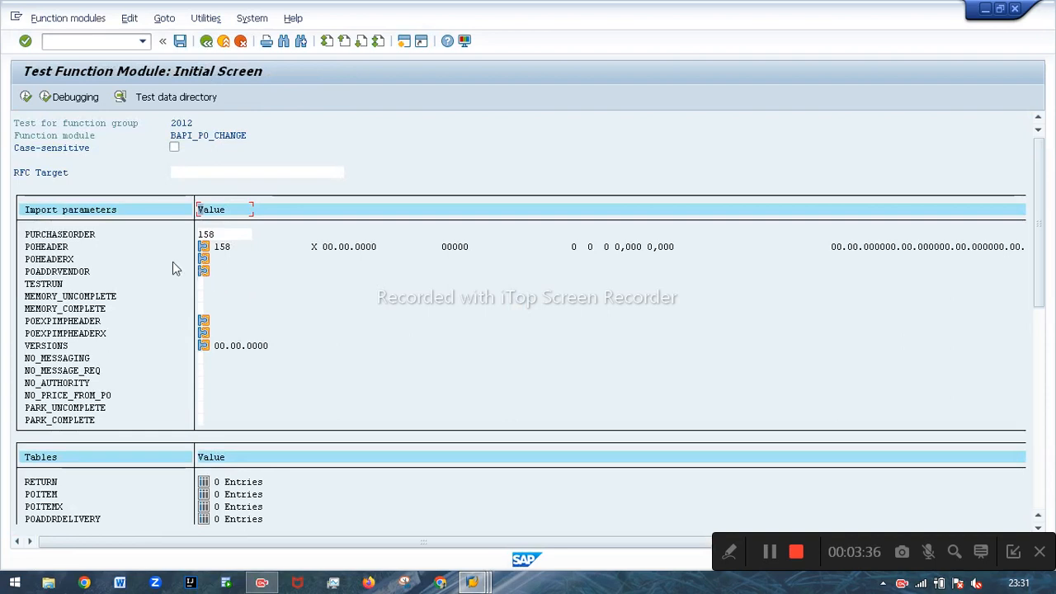
Step: In the POHEADERX structure, set DELETE_IND to X and return to the test screen
click(204, 259)
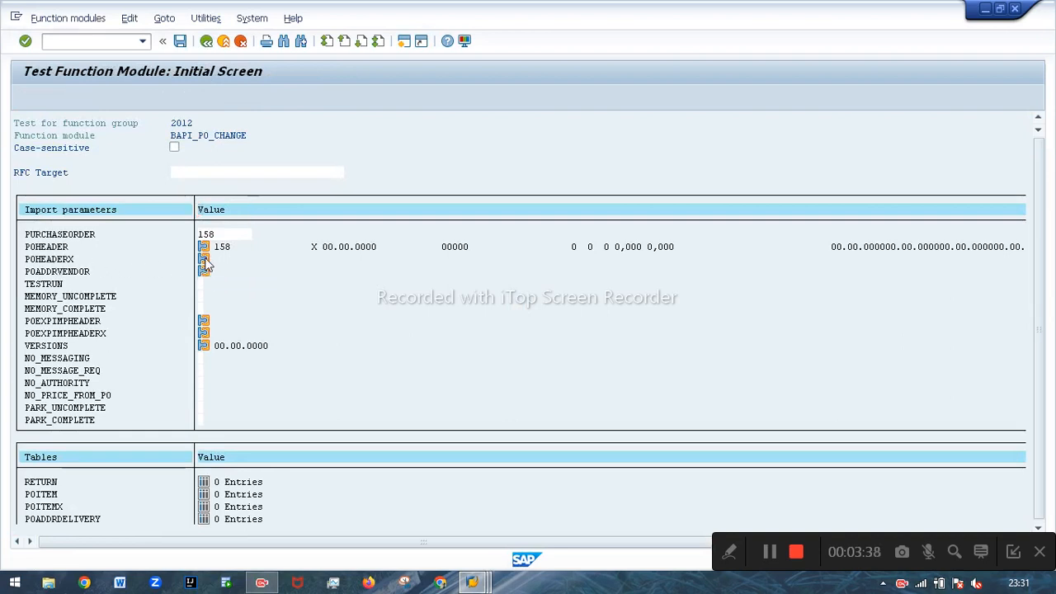
click(44, 97)
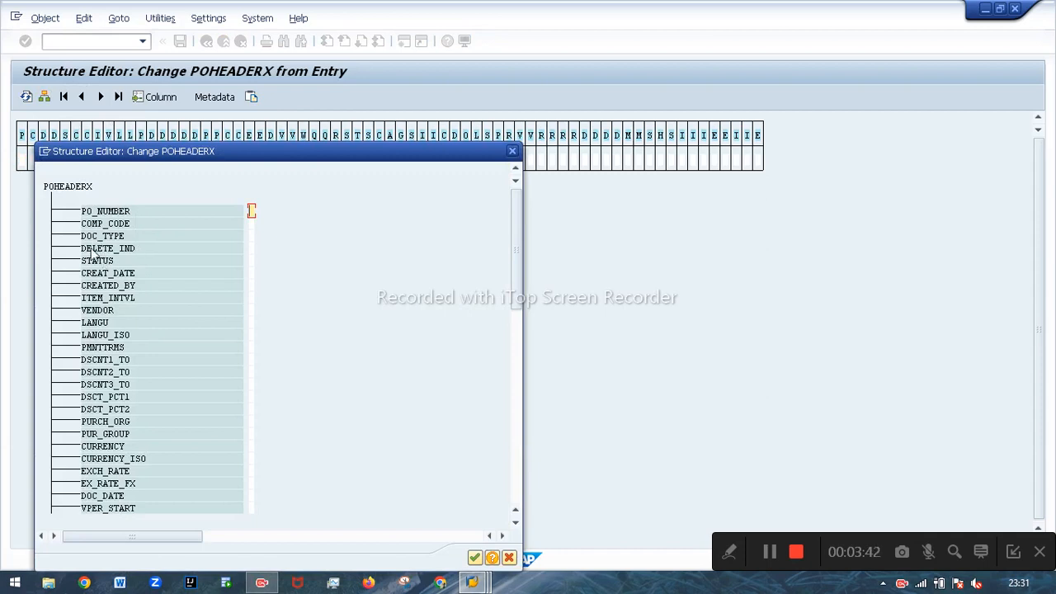
click(257, 249)
text(X)
click(476, 558)
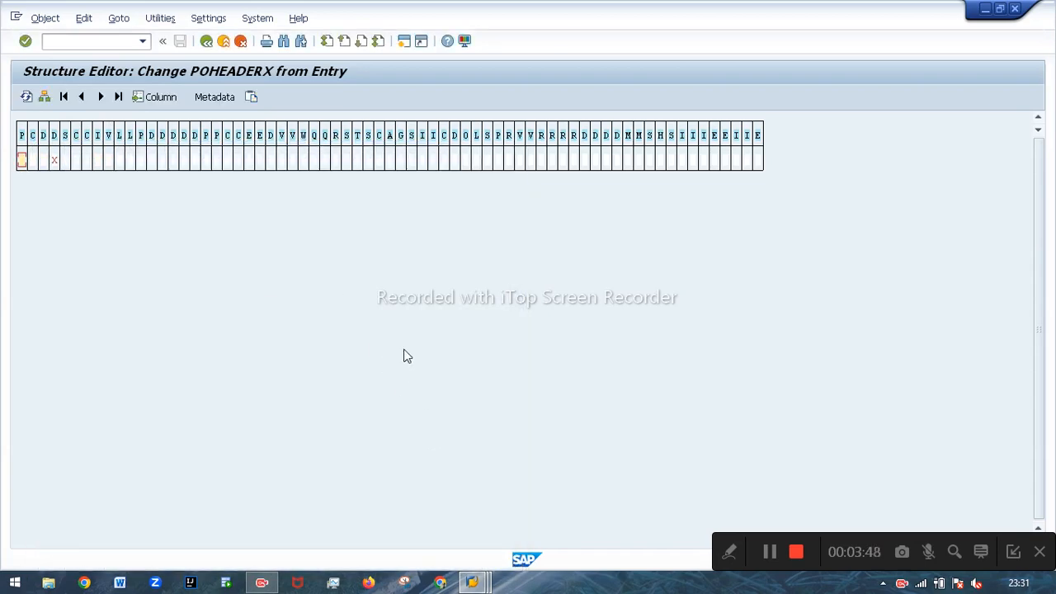
key(F3)
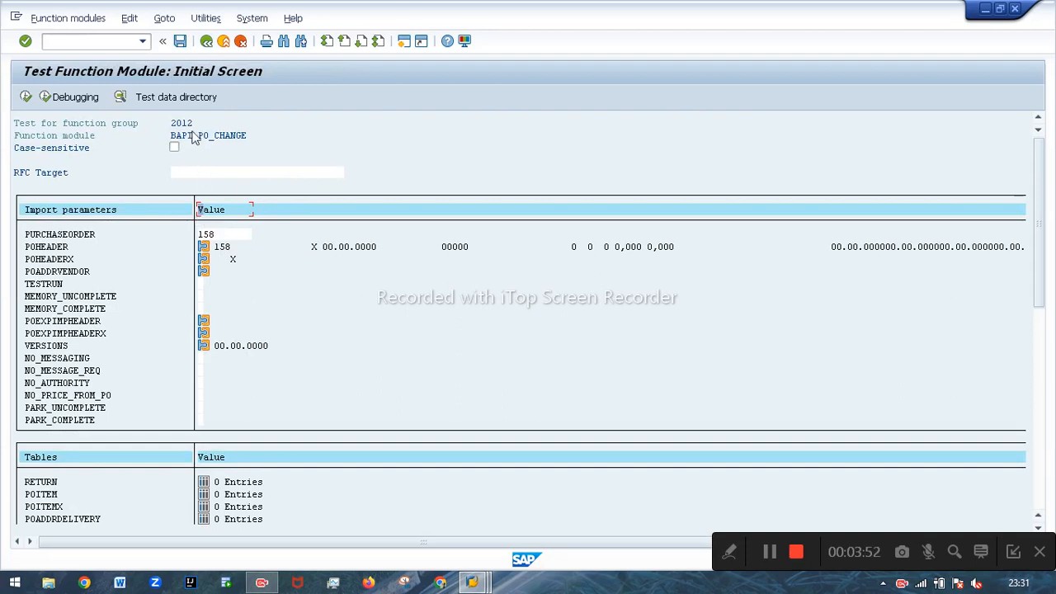
Step: Save the test data with the comment "PO DELETE INDICATOR on PO lines" and return to the Function Builder initial screen
click(180, 43)
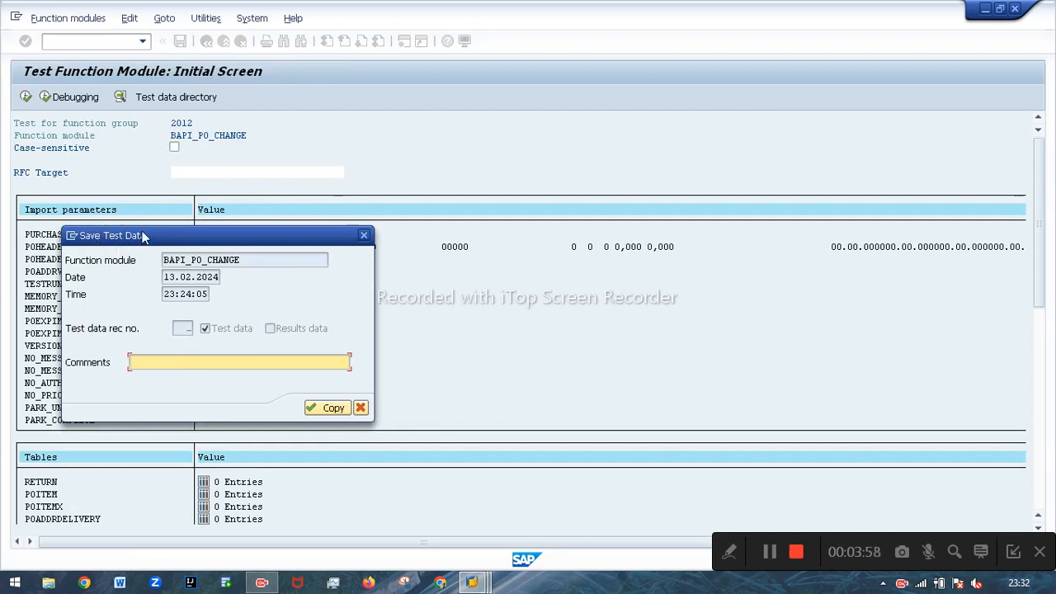
click(210, 365)
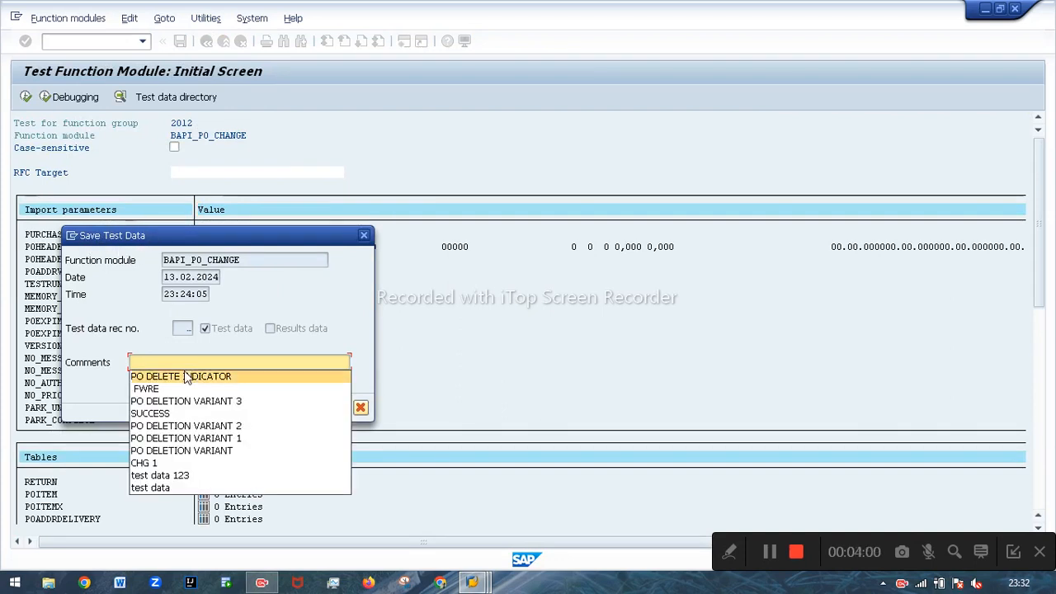
click(188, 371)
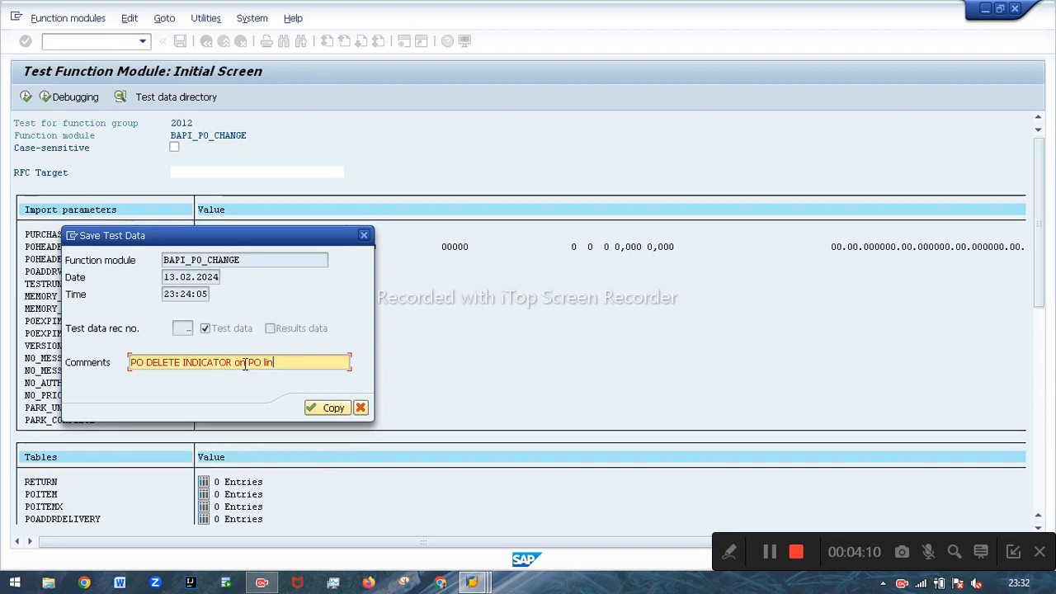
click(330, 408)
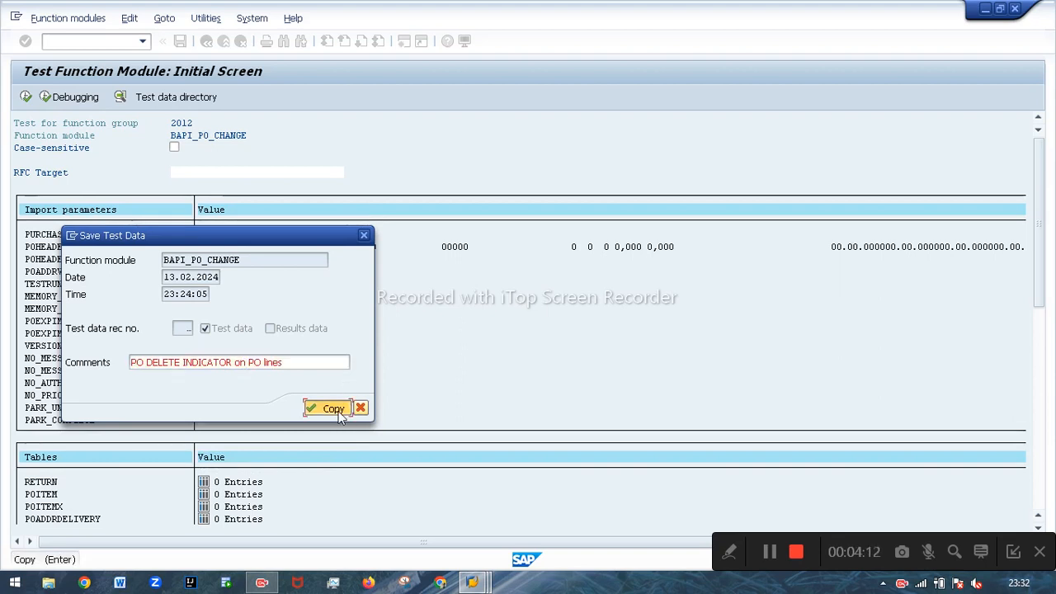
click(206, 42)
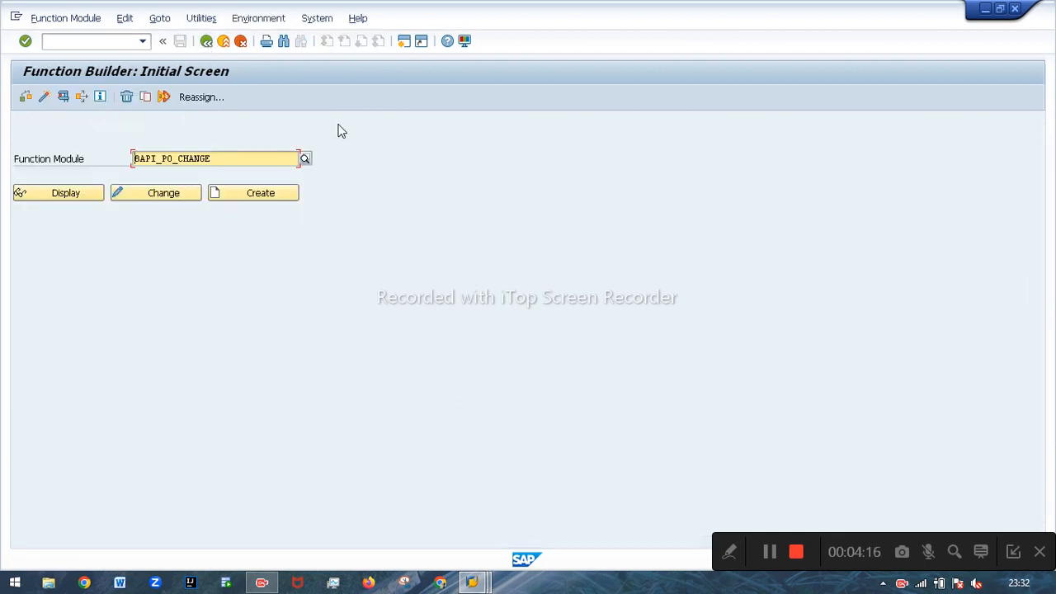
Step: Start a test sequence consisting of BAPI_PO_CHANGE followed by bapi_transaction_commit
click(59, 19)
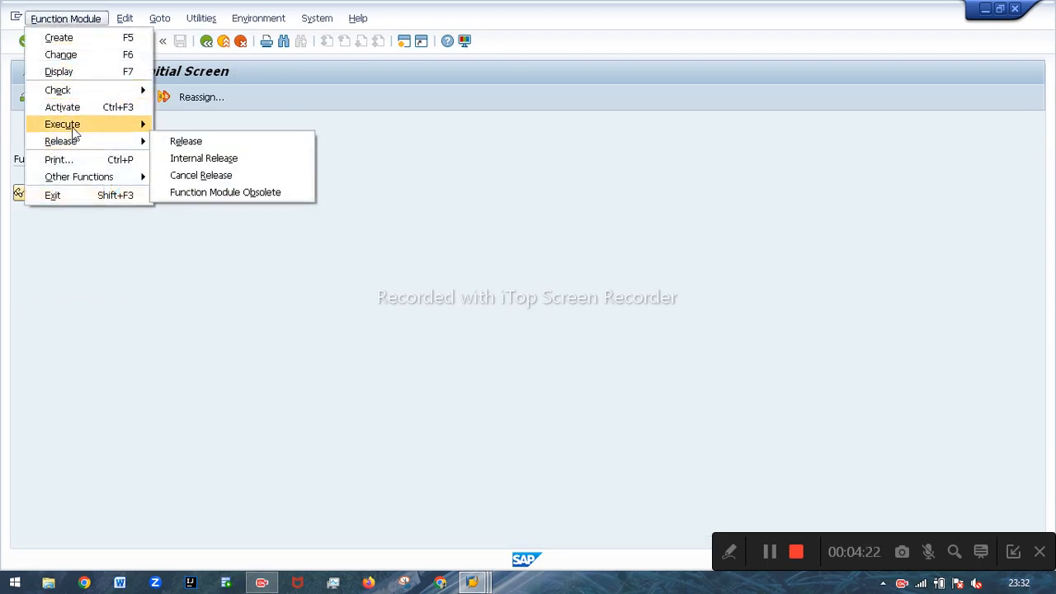
mouse_move(72, 126)
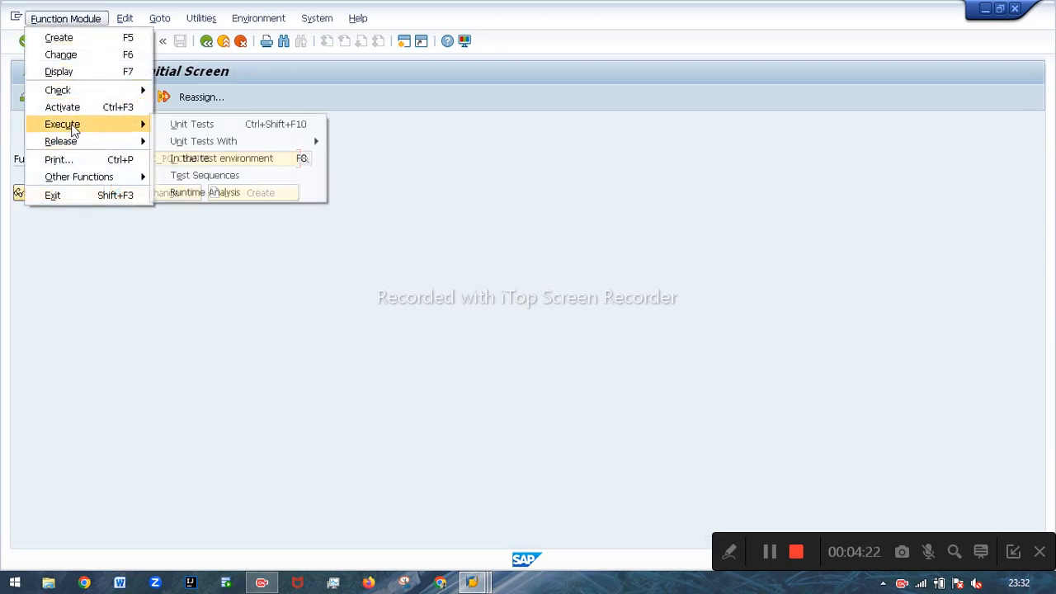
click(200, 178)
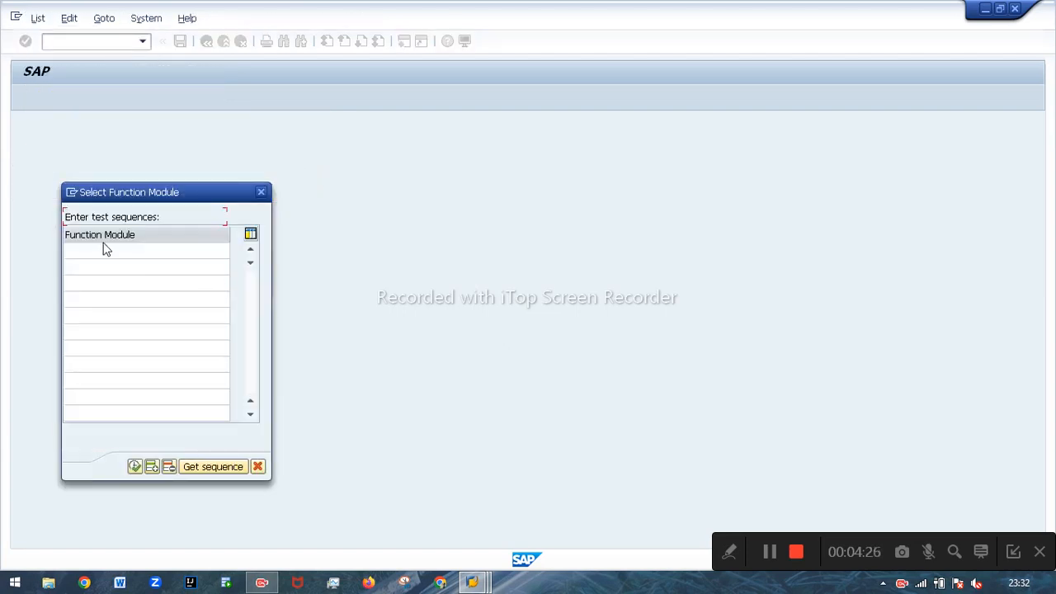
click(102, 248)
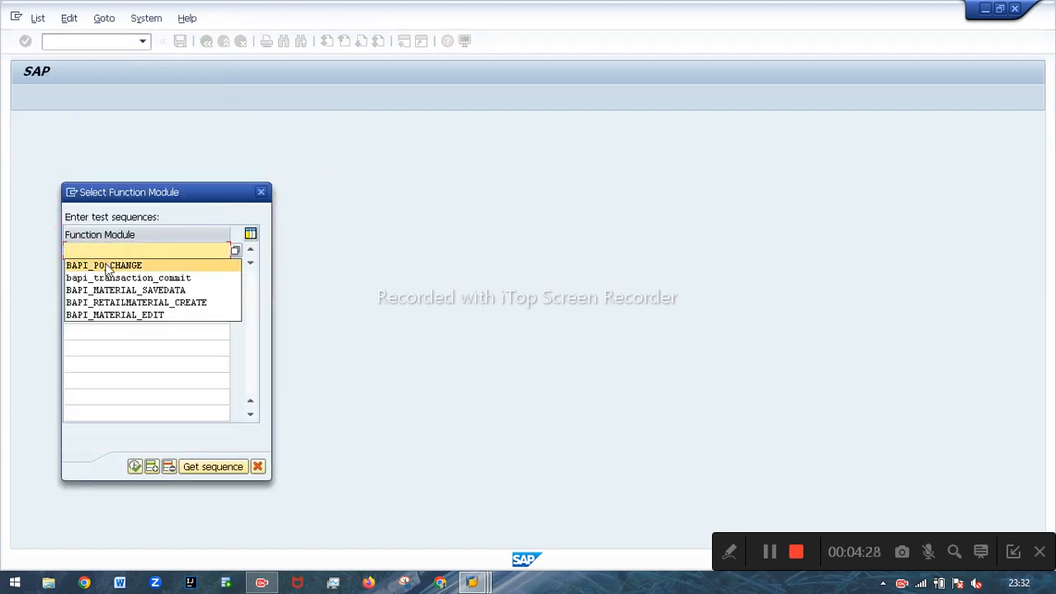
click(90, 259)
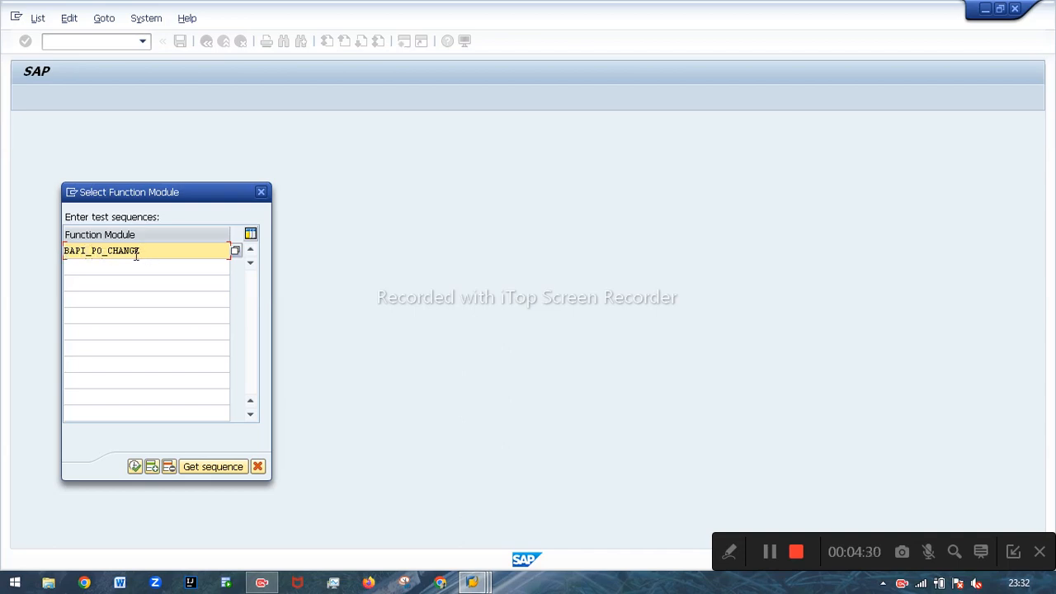
click(75, 264)
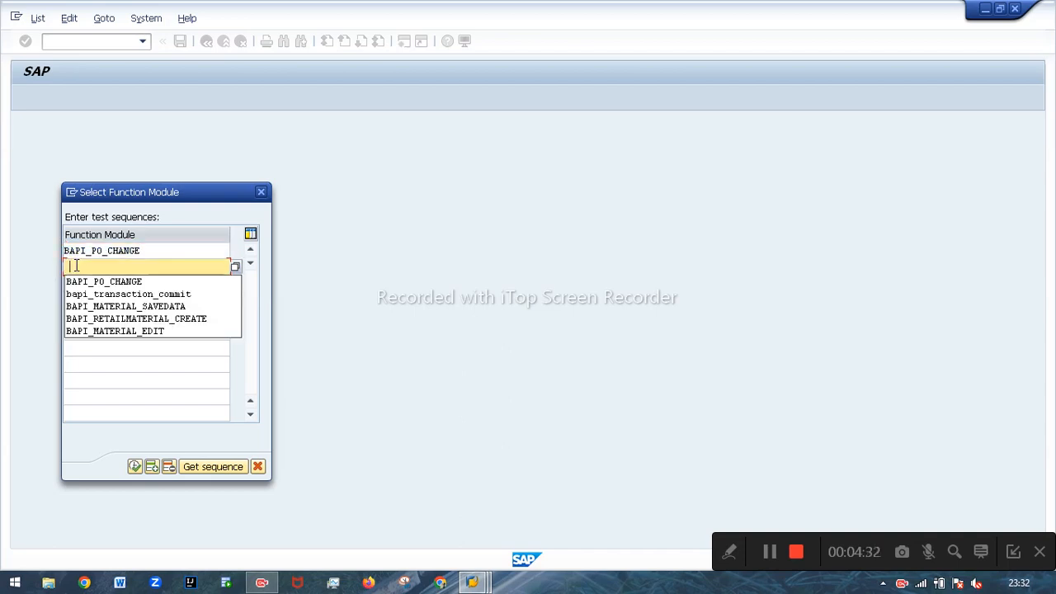
click(132, 294)
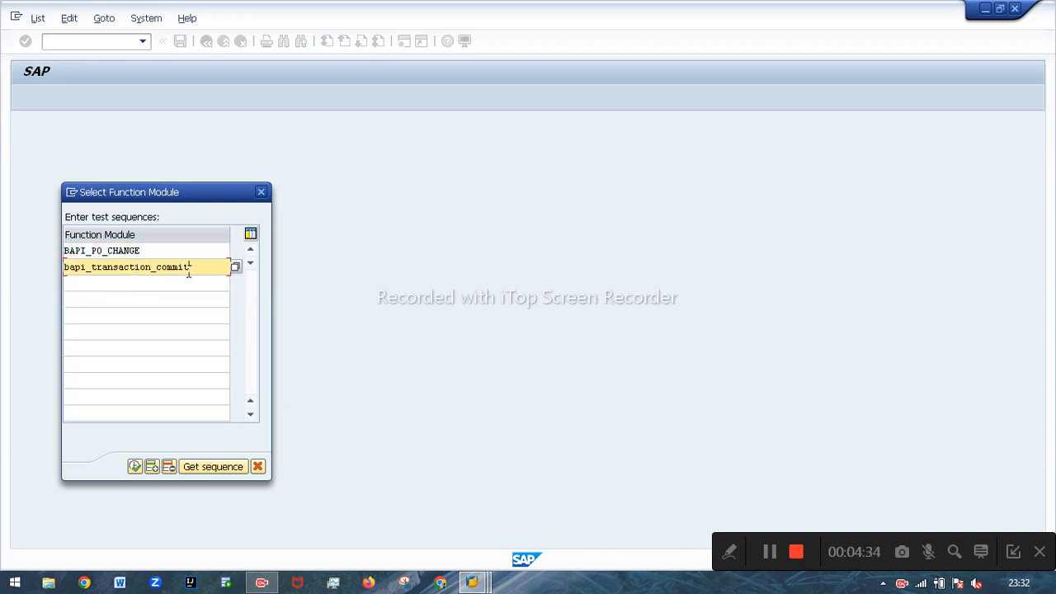
click(135, 466)
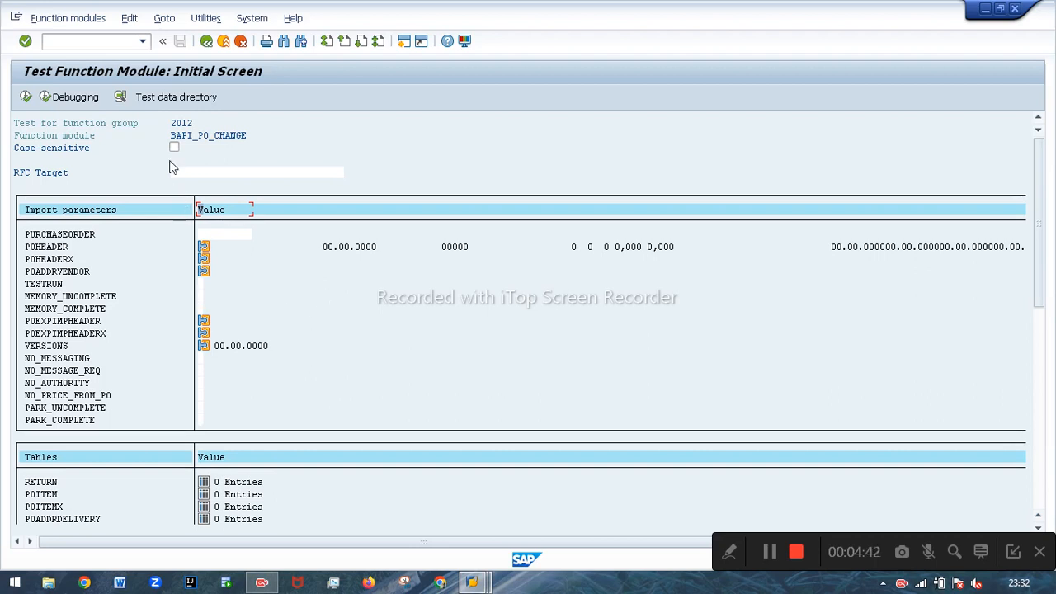
Step: Load the saved test data record "PO DELETE INDICATOR on PO lines" for BAPI_PO_CHANGE and execute the function module
click(165, 98)
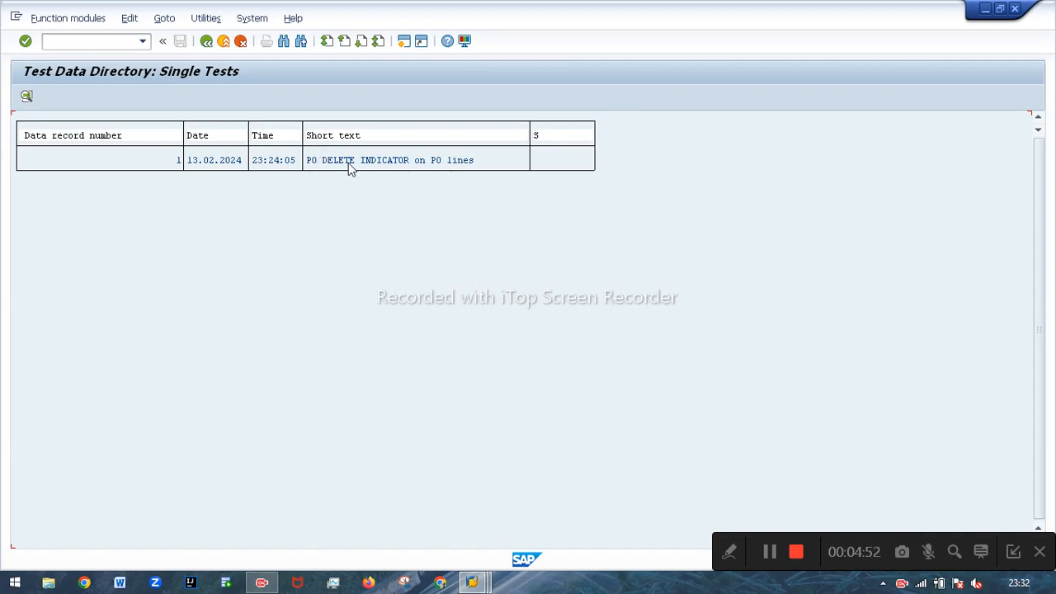
double_click(326, 168)
double_click(226, 235)
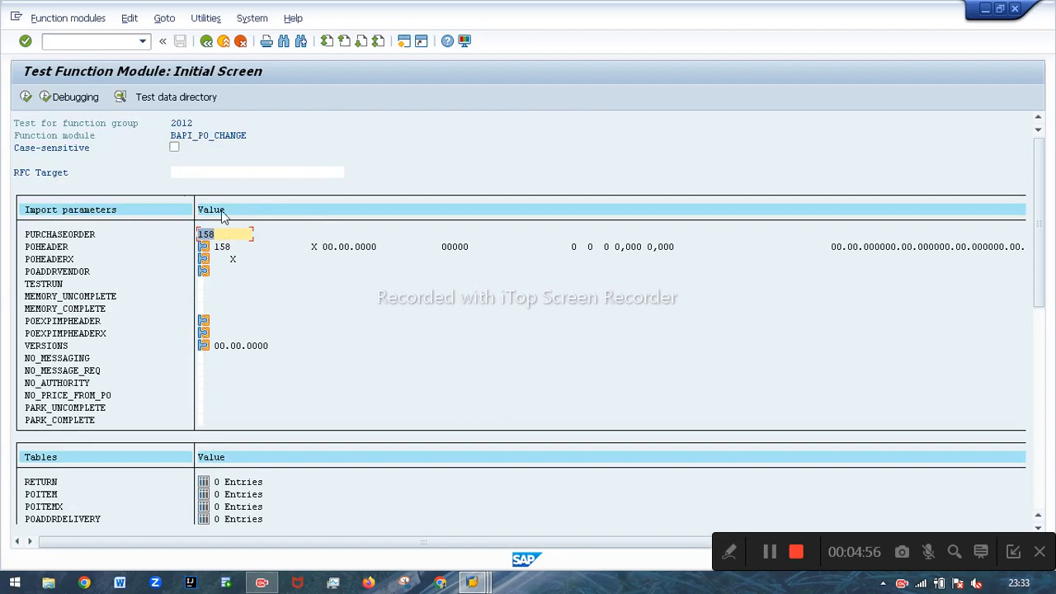
click(25, 98)
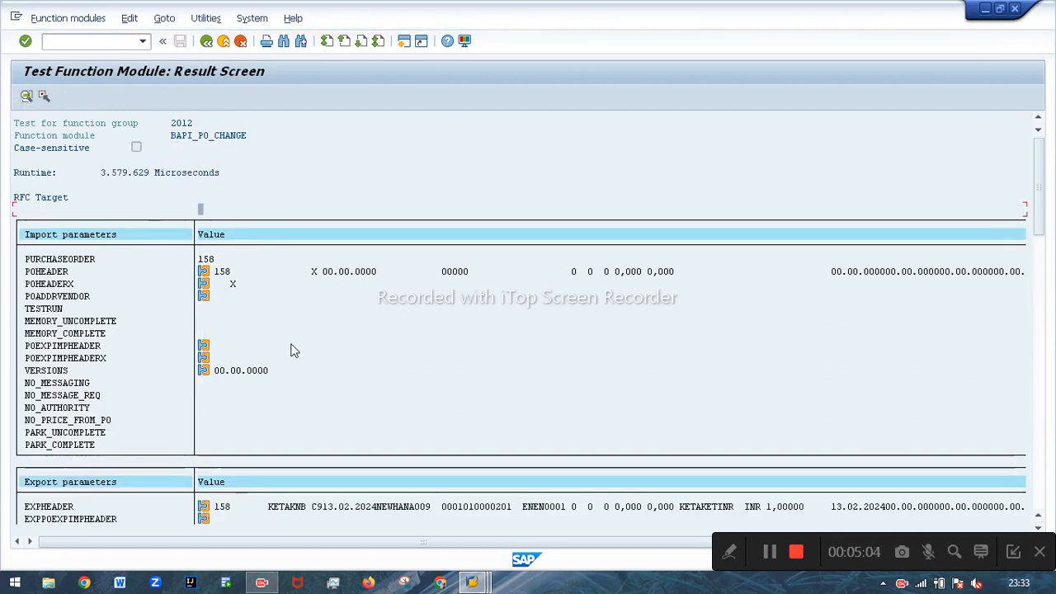
Step: Examine the messages in the result entries of the RETURN table and go back to the result screen
scroll(311, 372, down, 5)
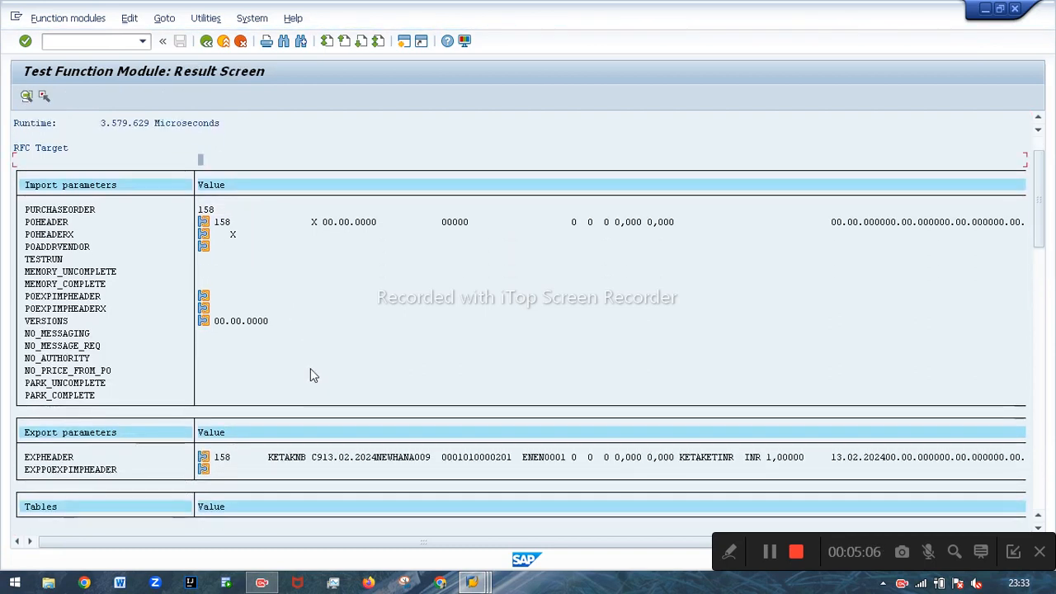
scroll(311, 373, down, 3)
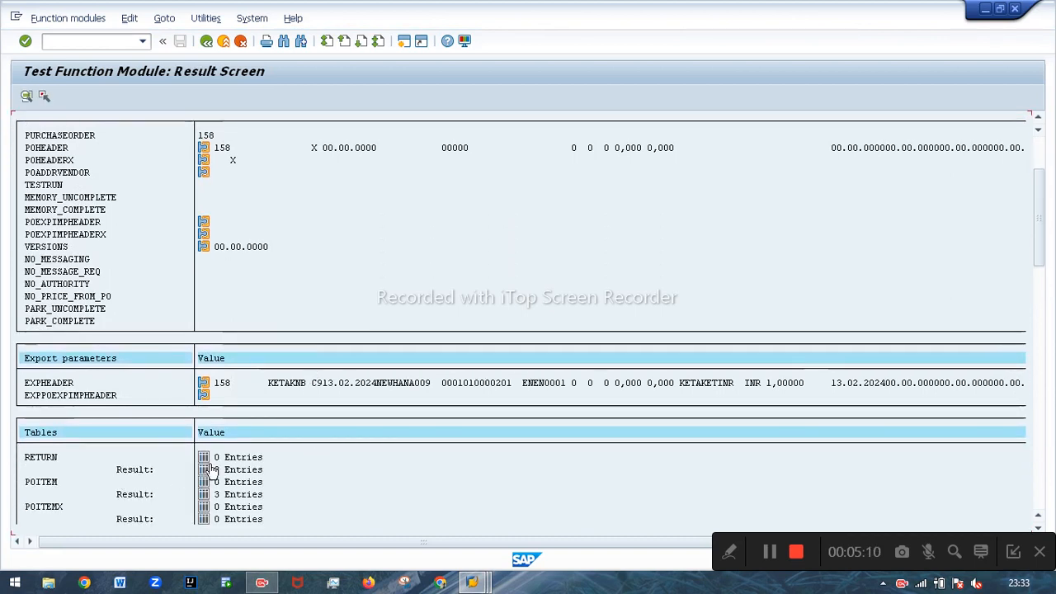
click(203, 469)
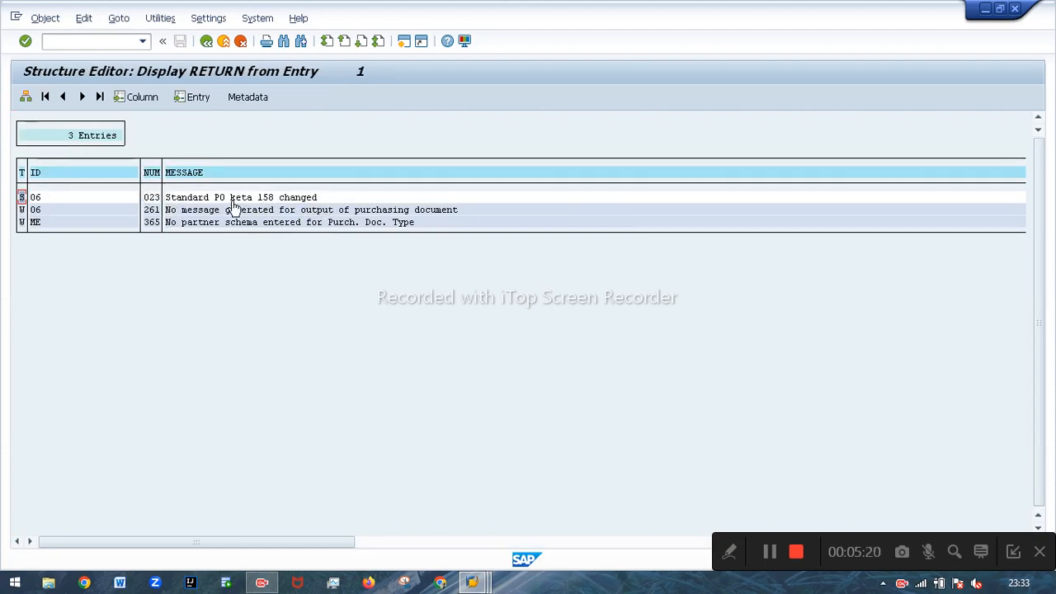
click(207, 43)
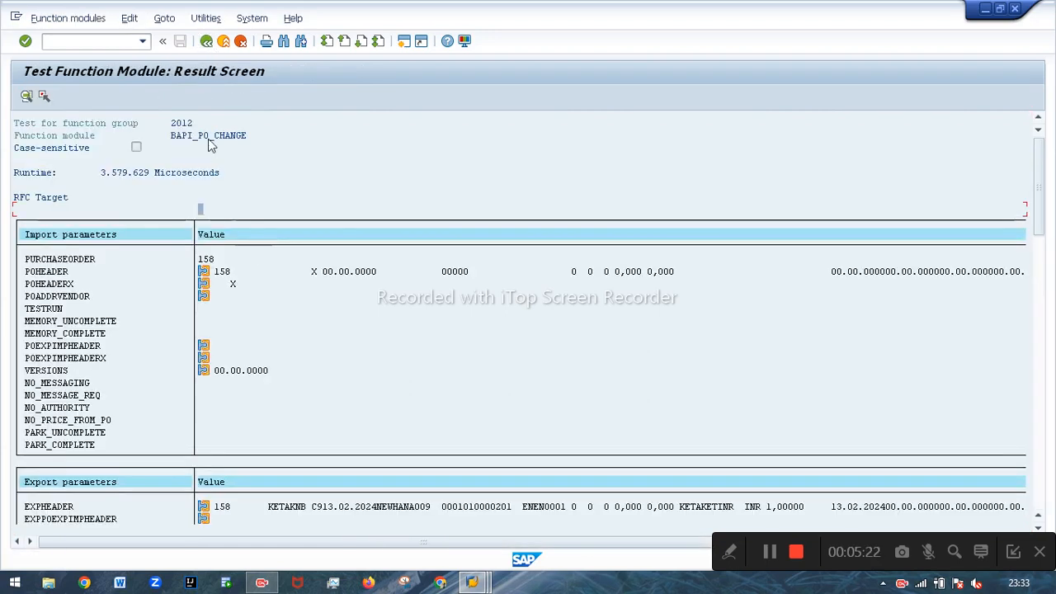
Step: Continue the sequence to BAPI_TRANSACTION_COMMIT, execute it, and leave its result screen
click(207, 42)
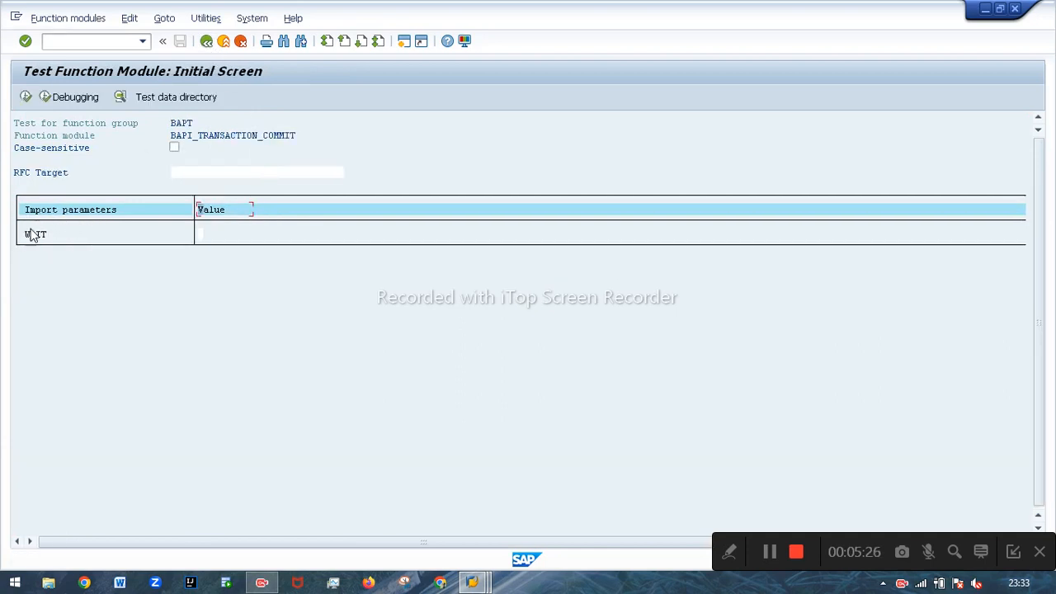
click(24, 97)
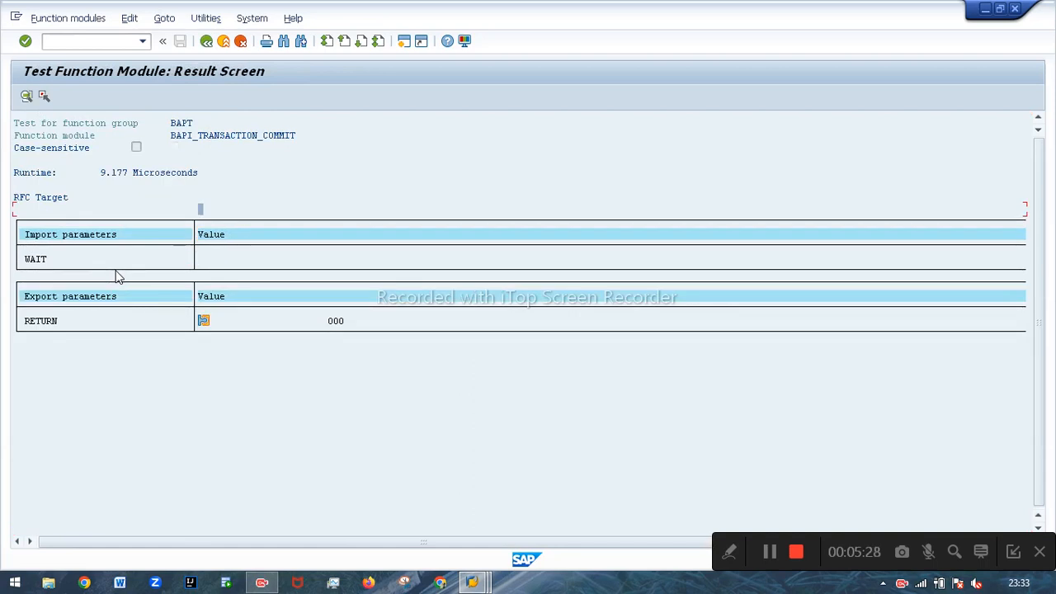
click(206, 41)
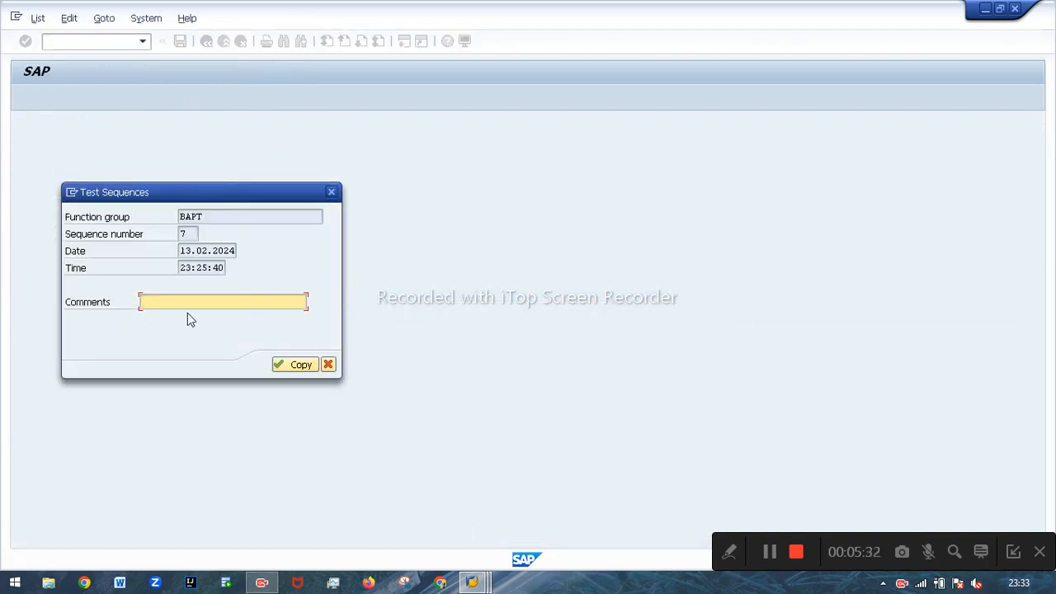
Step: Save the test sequence with the comment "TEST SUCCESSFUL"
text(TEST )
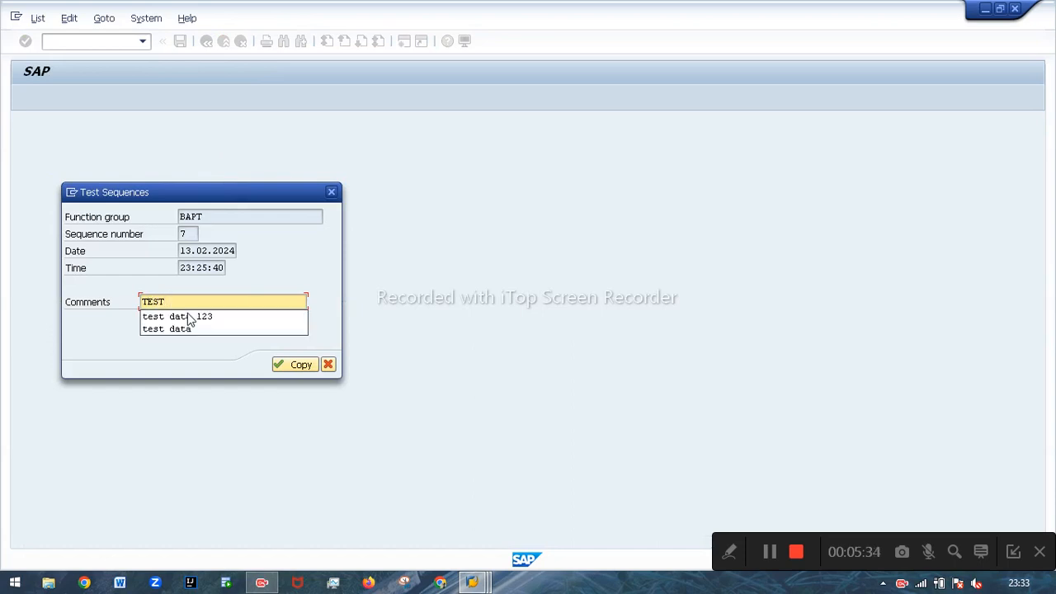
text(SUCC)
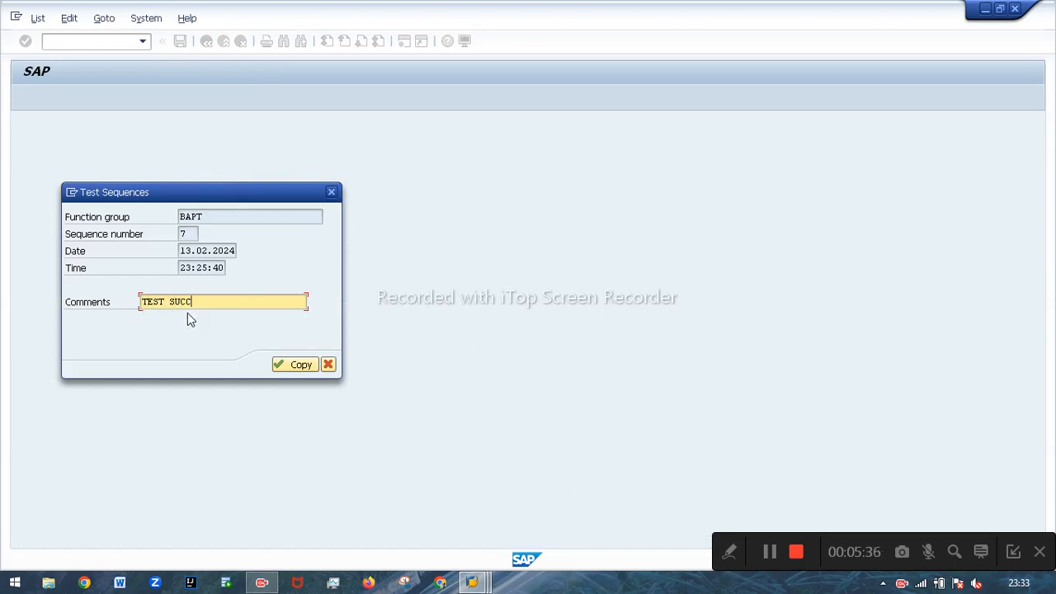
text(ESSFUL)
click(280, 366)
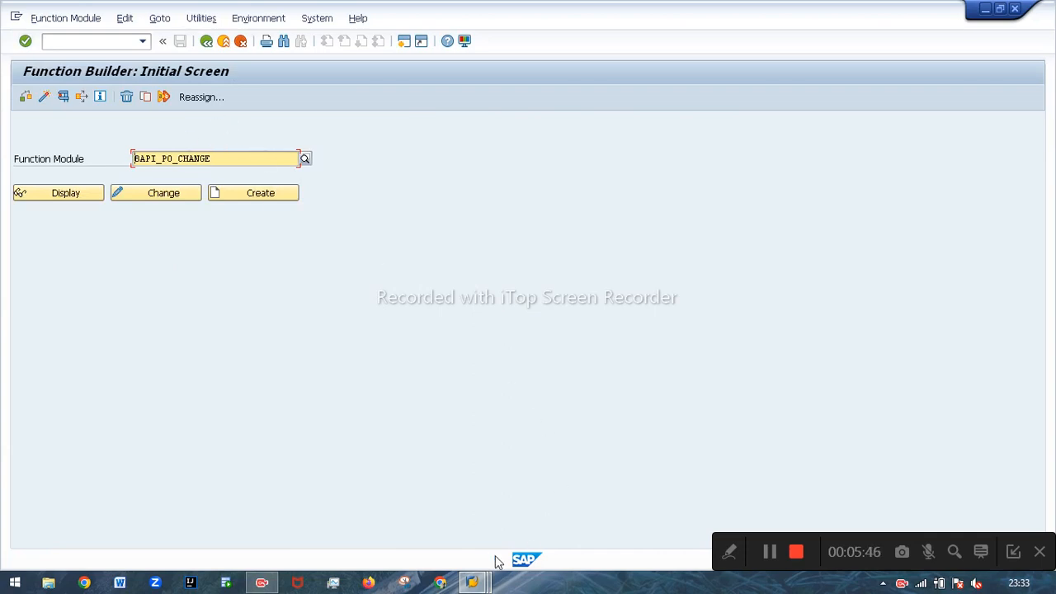
Step: Switch to the purchase order session and reload the same purchase order to check its item lines
mouse_move(474, 580)
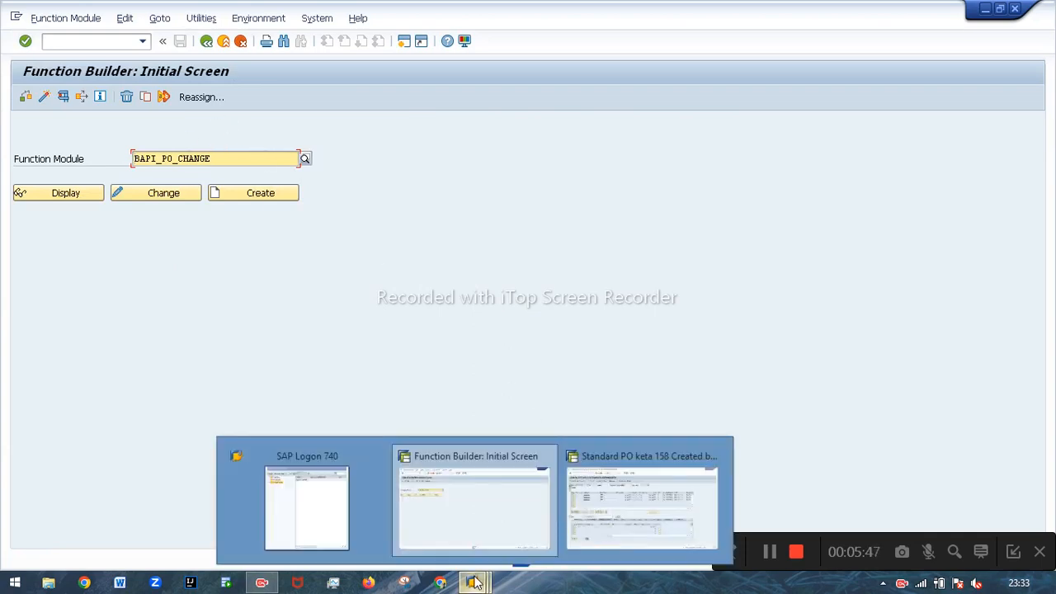
click(624, 484)
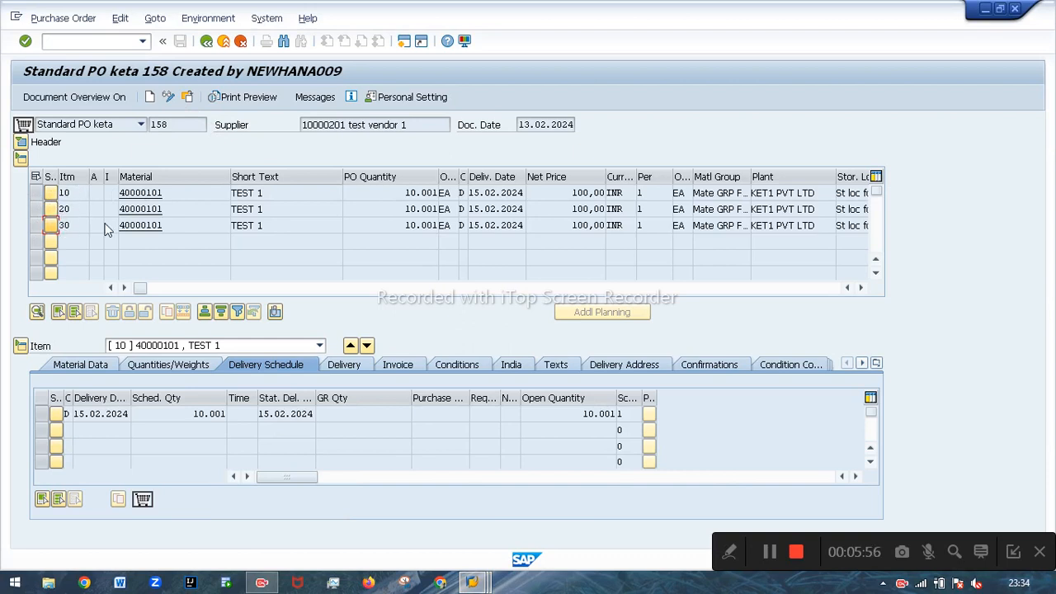
click(187, 98)
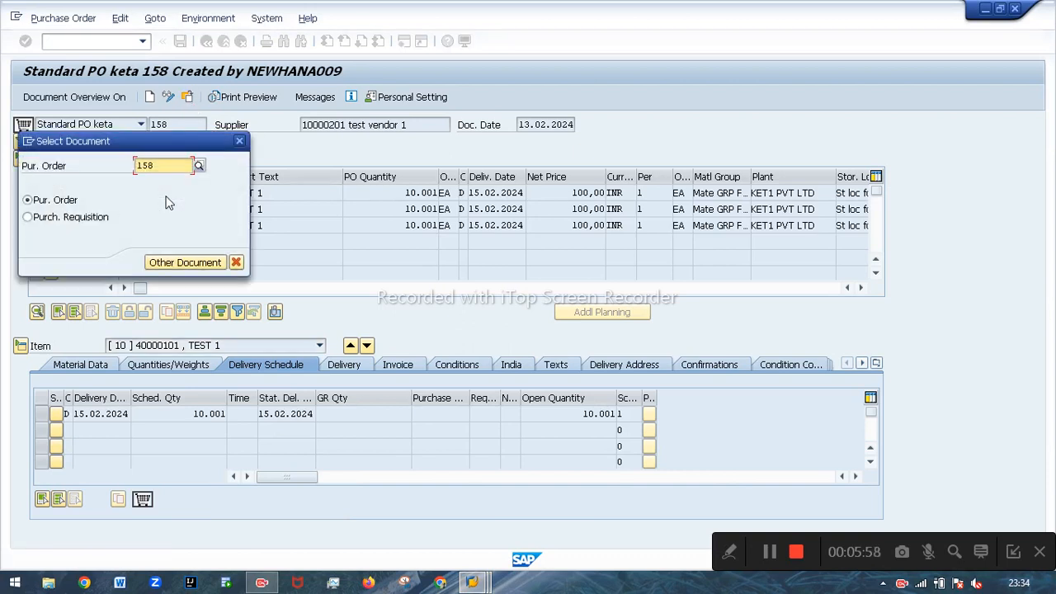
click(184, 262)
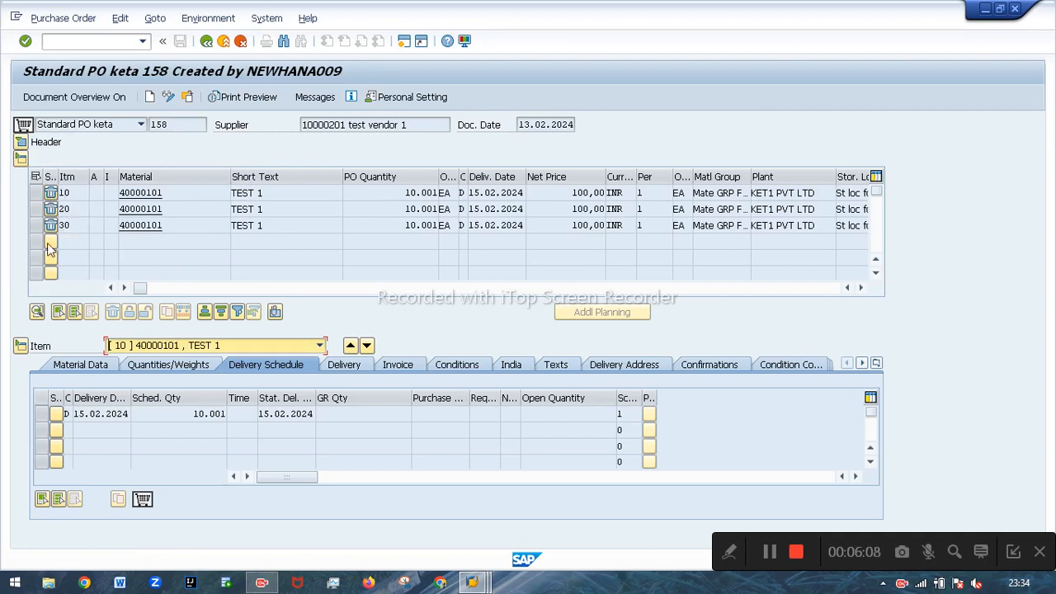
Step: Display the item changes of purchase order item 10, check the deletion indicator's transaction code and new value, and return to the order
click(36, 194)
click(207, 18)
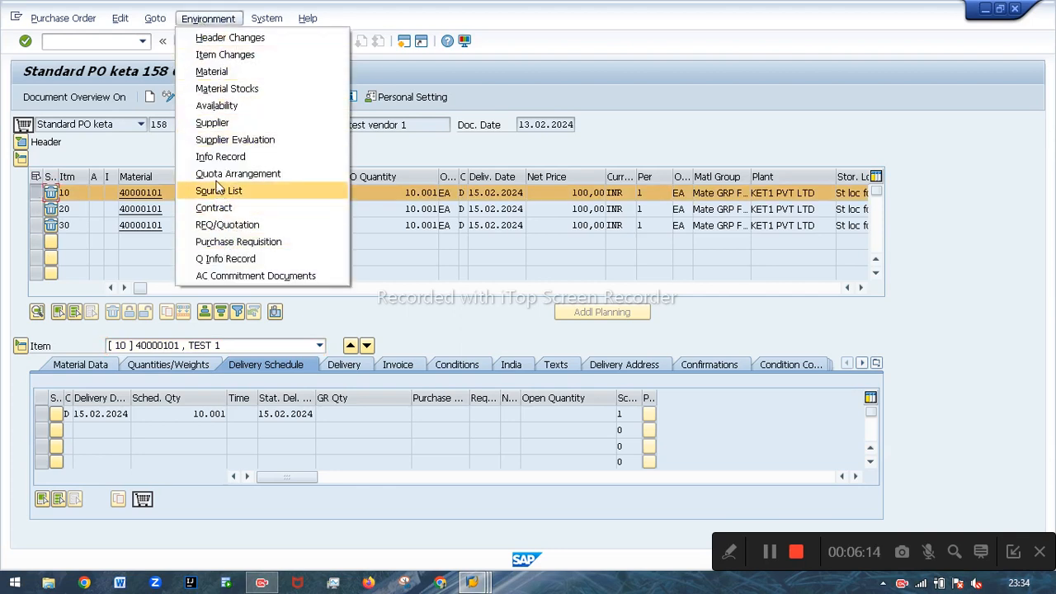
click(216, 54)
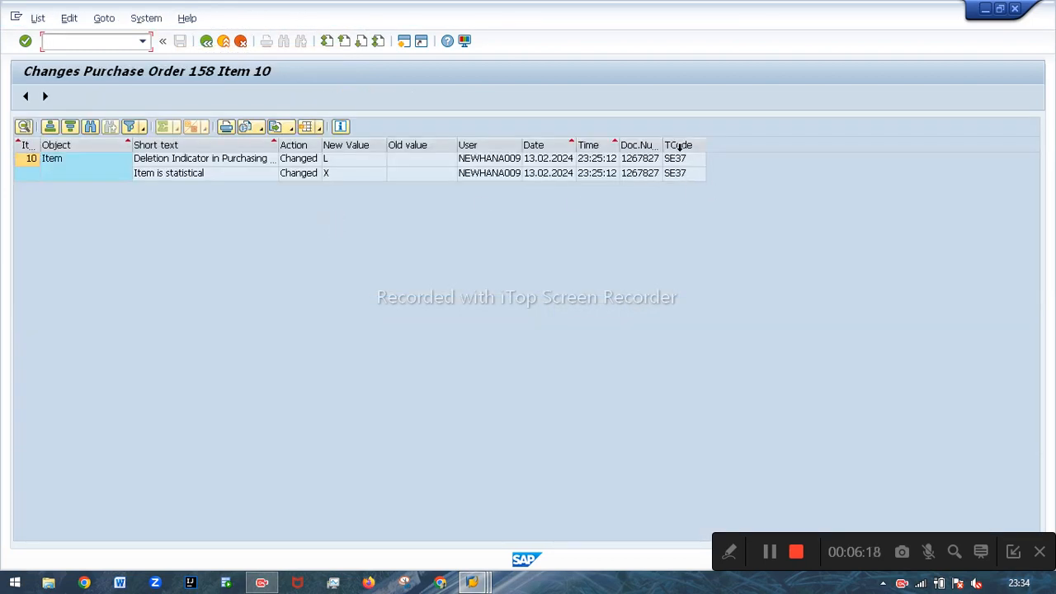
click(684, 159)
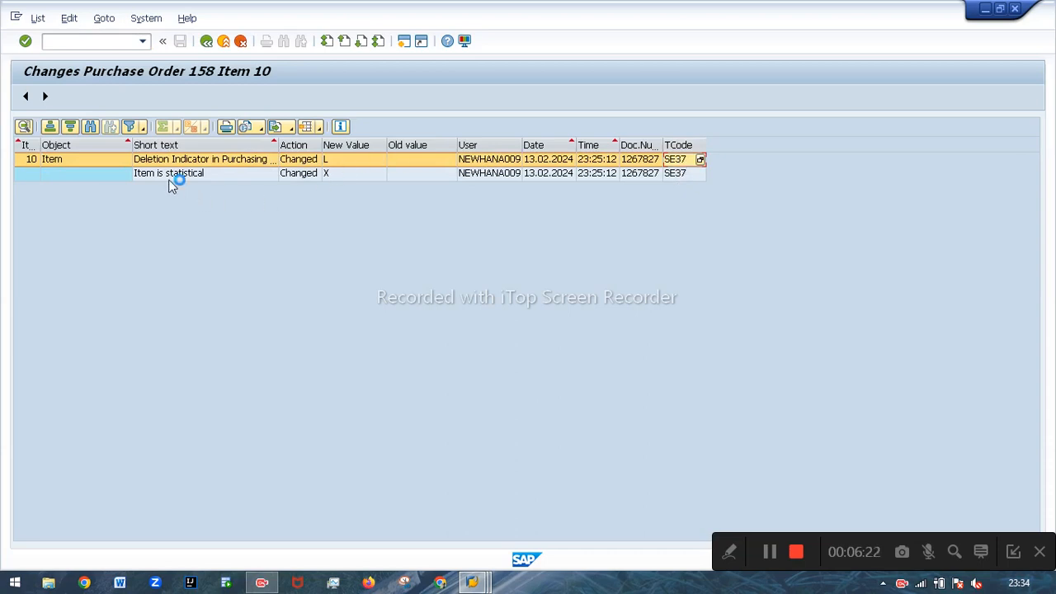
click(349, 162)
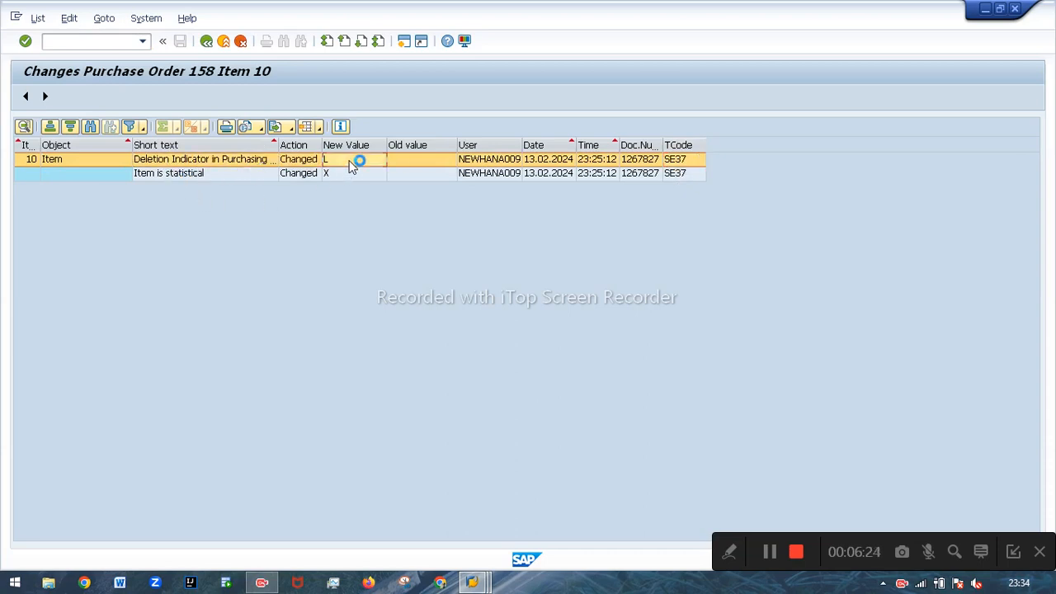
click(206, 40)
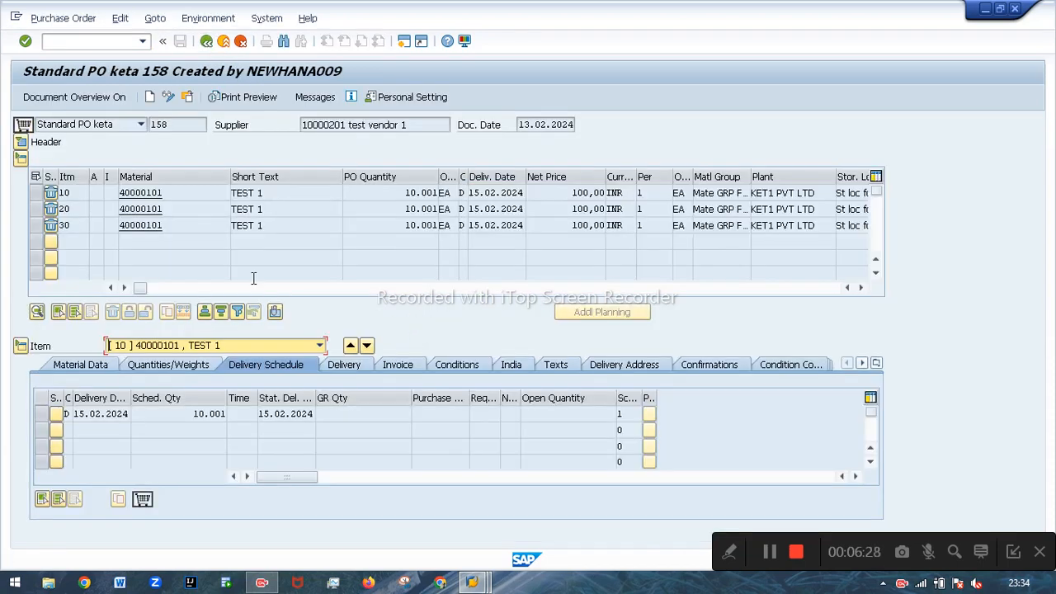